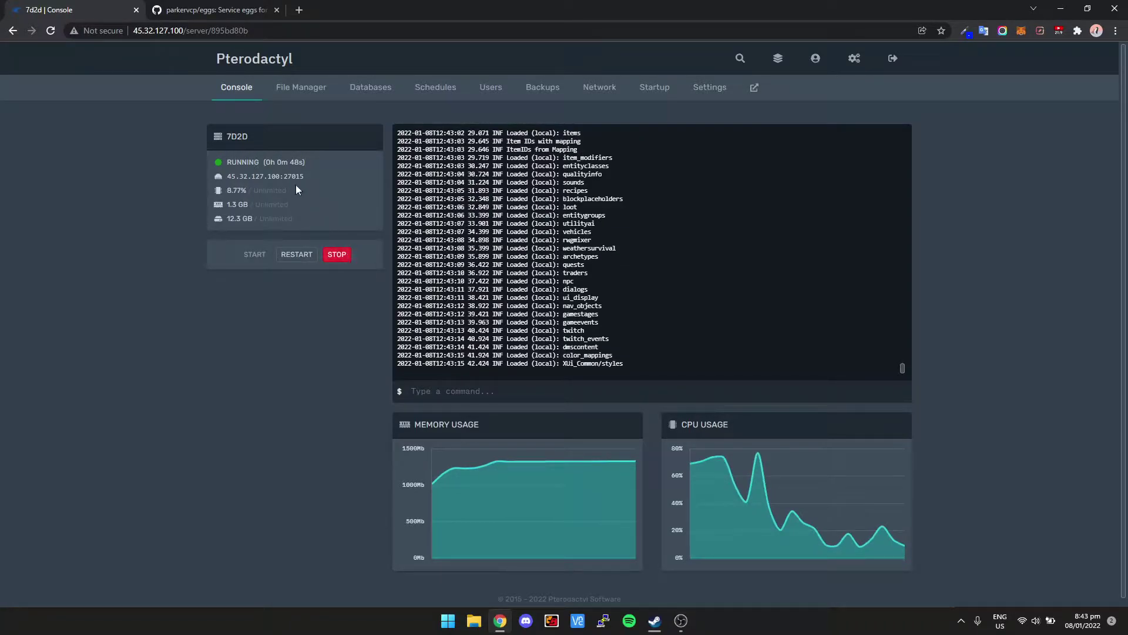
# - Stop the running 7d2d server from its console so it goes offline
pyautogui.click(337, 254)
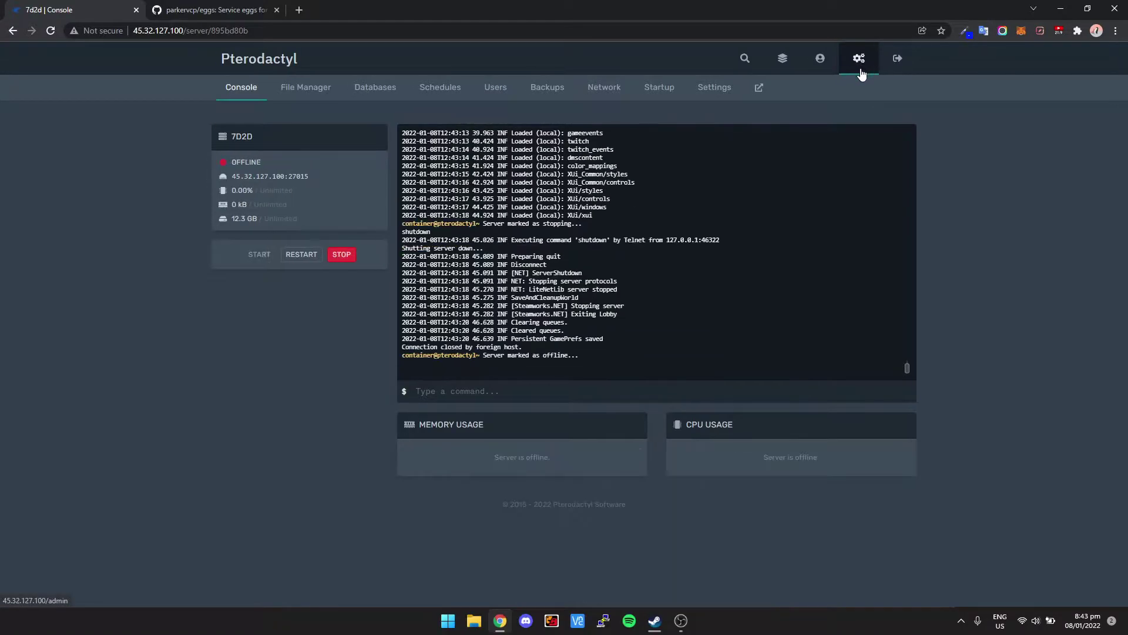
pyautogui.click(860, 58)
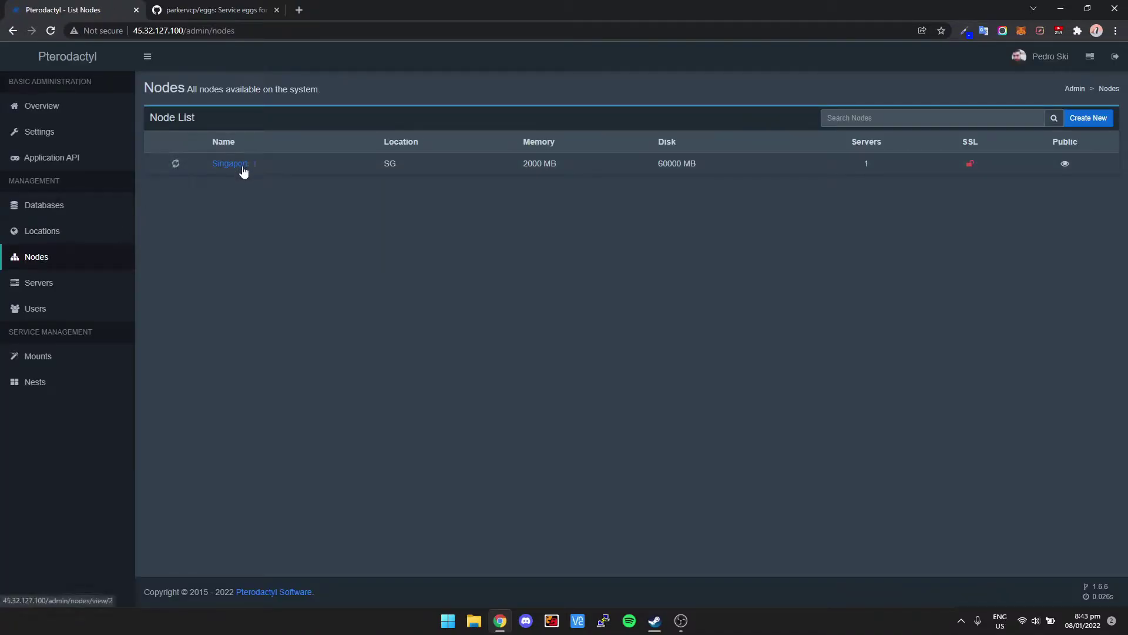
pyautogui.click(233, 163)
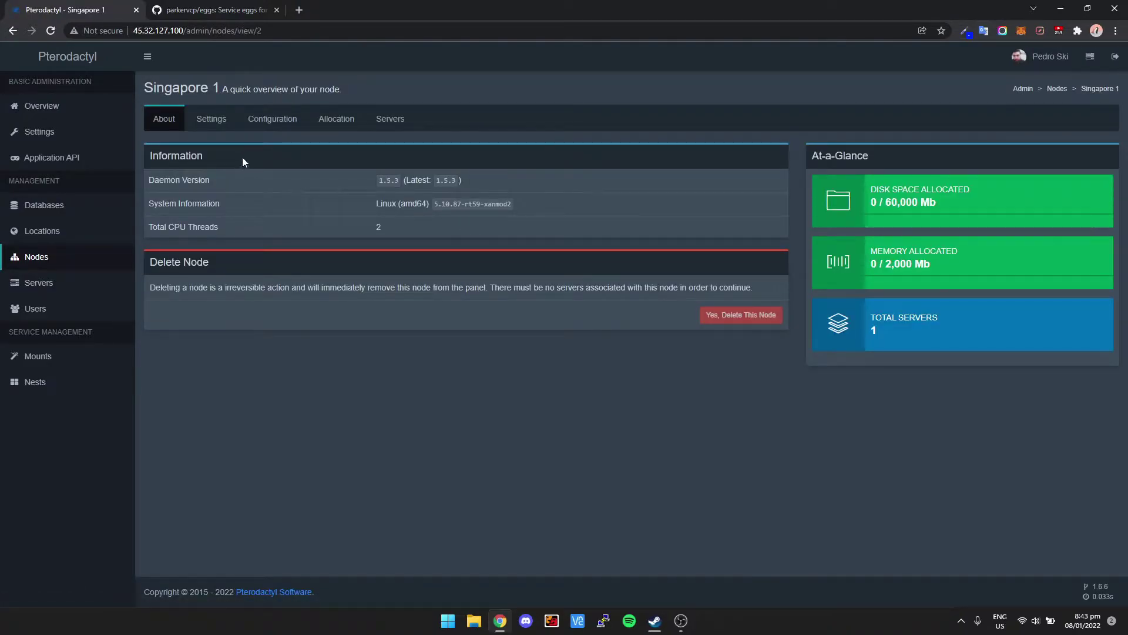
pyautogui.click(340, 130)
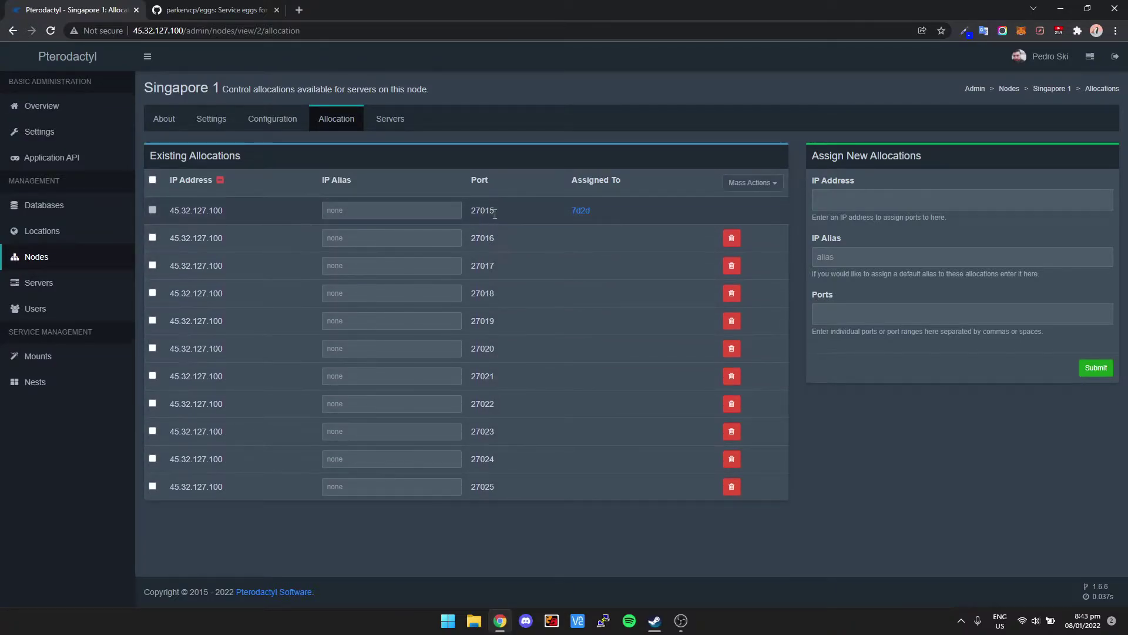
pyautogui.click(483, 238)
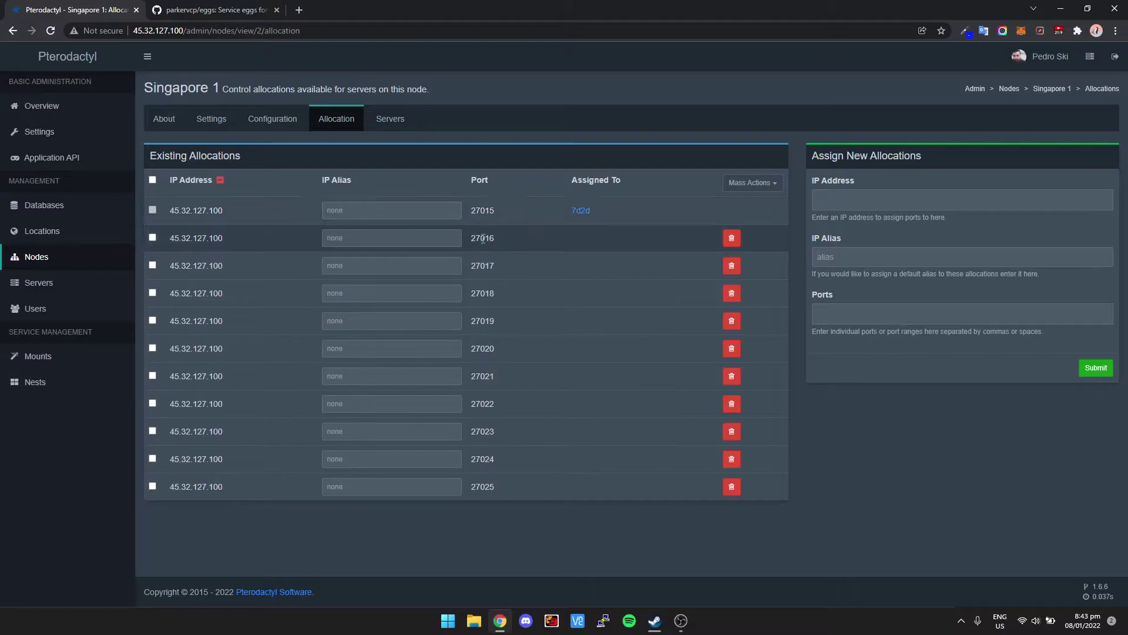
pyautogui.click(483, 258)
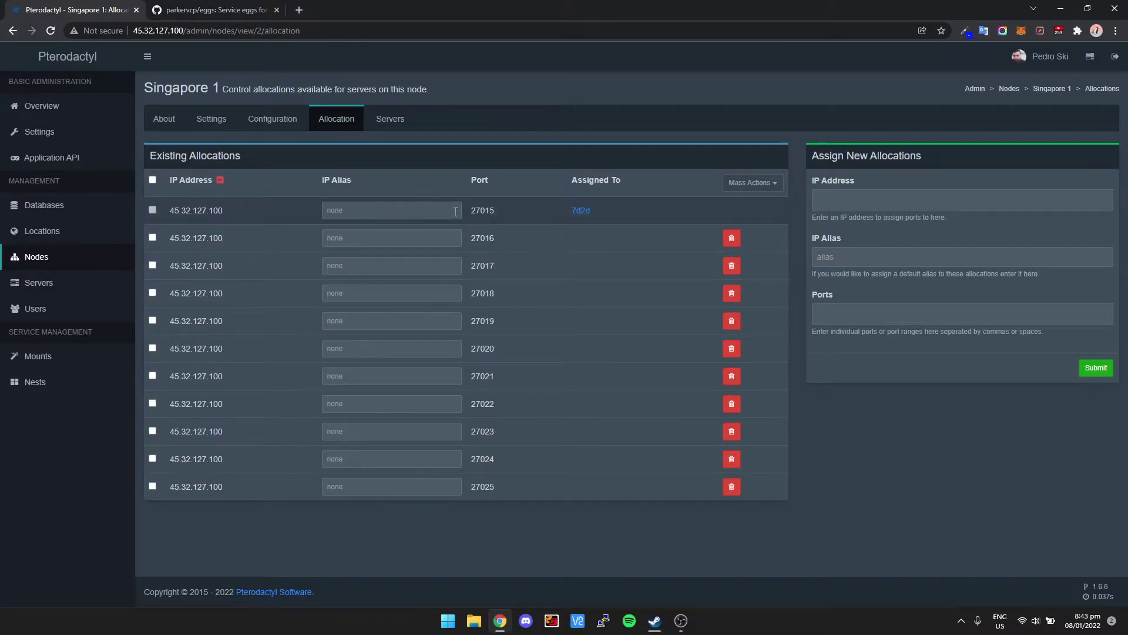
pyautogui.moveTo(471, 211)
pyautogui.mouseDown()
pyautogui.moveTo(547, 449)
pyautogui.moveTo(540, 503)
pyautogui.mouseUp()
pyautogui.click(534, 485)
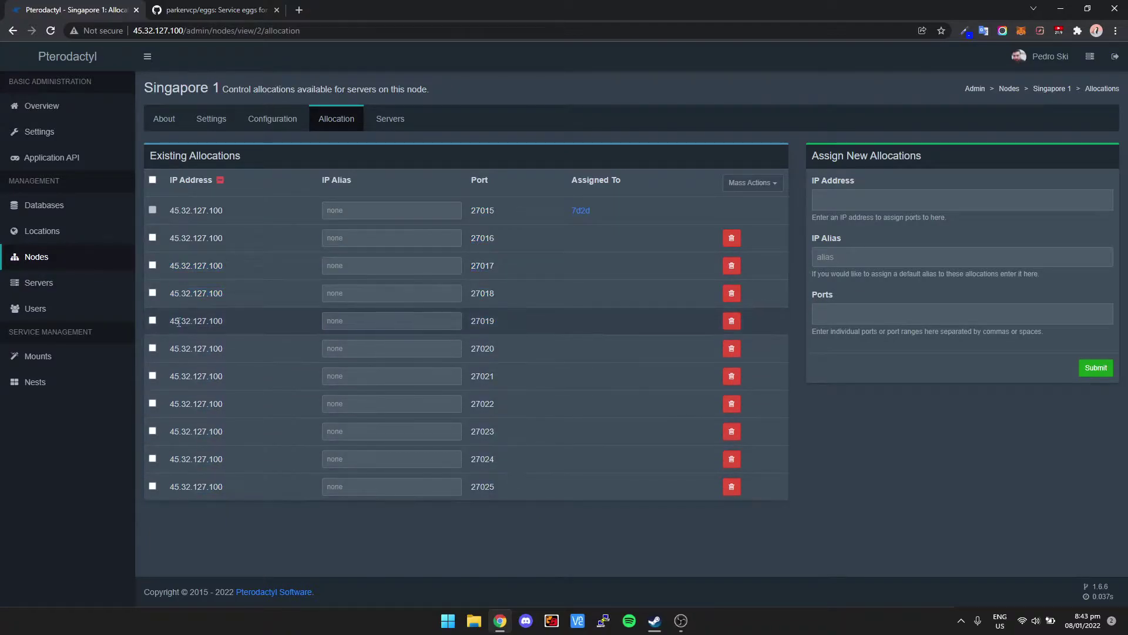
pyautogui.click(39, 282)
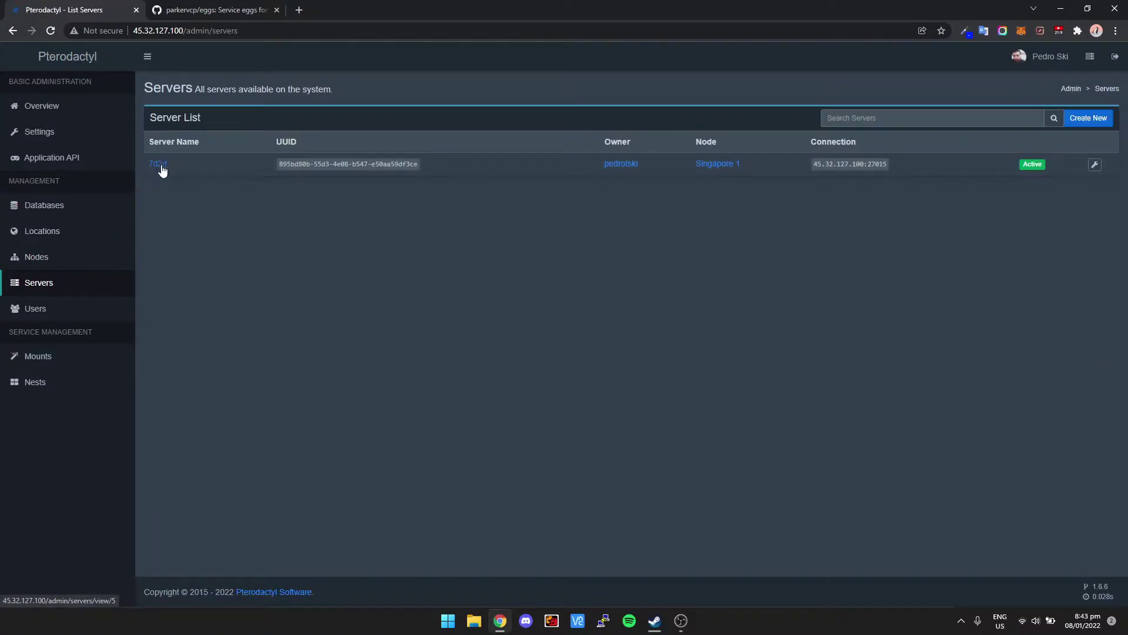
pyautogui.click(160, 166)
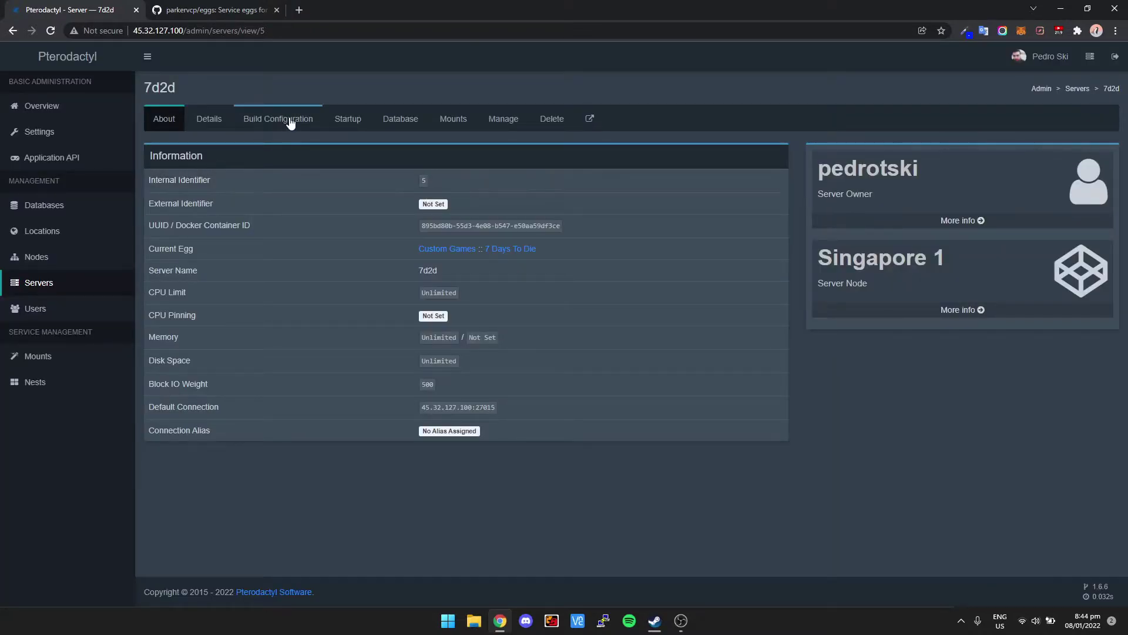
# - In the 7d2d build configuration, assign port 27017, remove 27015, and save
pyautogui.click(278, 119)
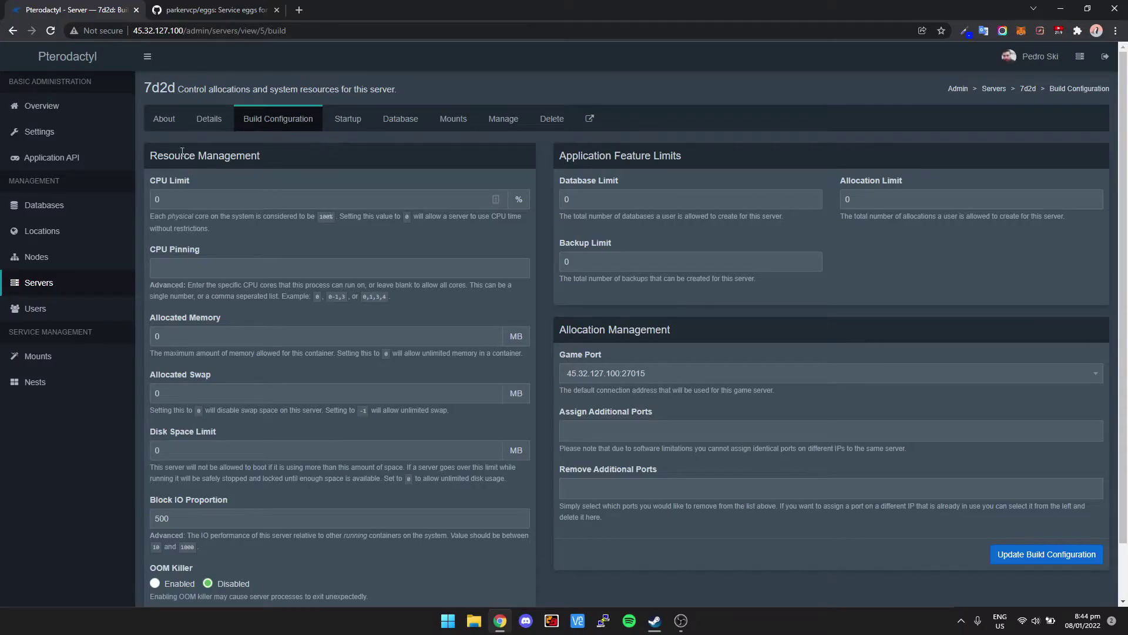
pyautogui.scroll(-3, 387, 349)
pyautogui.scroll(3, 353, 264)
pyautogui.click(658, 377)
pyautogui.click(661, 361)
pyautogui.click(649, 431)
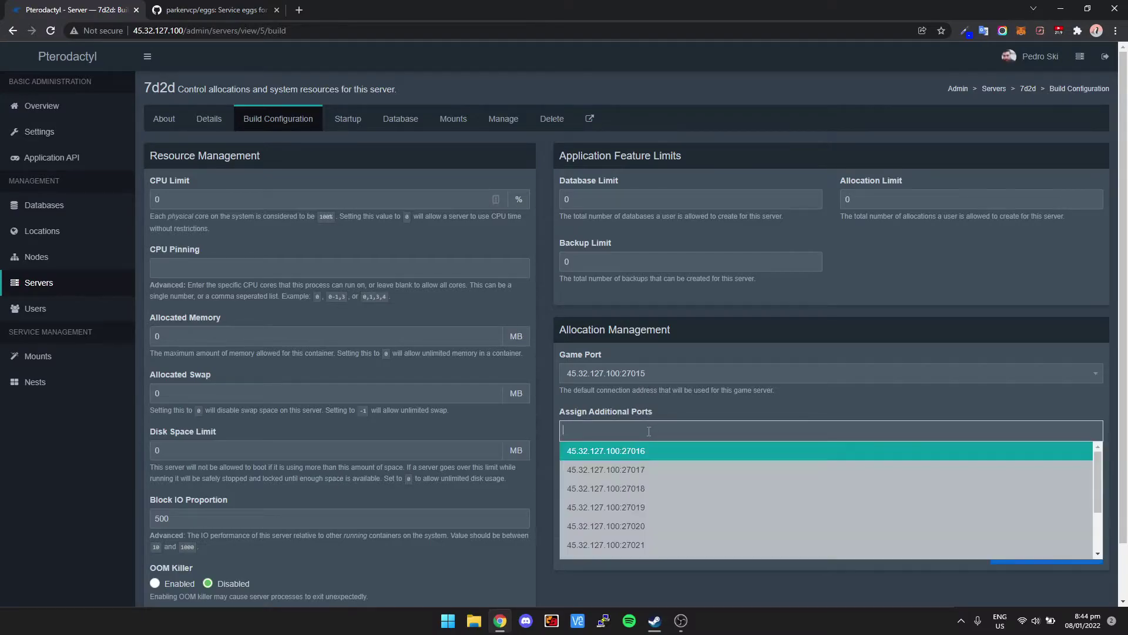
pyautogui.click(651, 469)
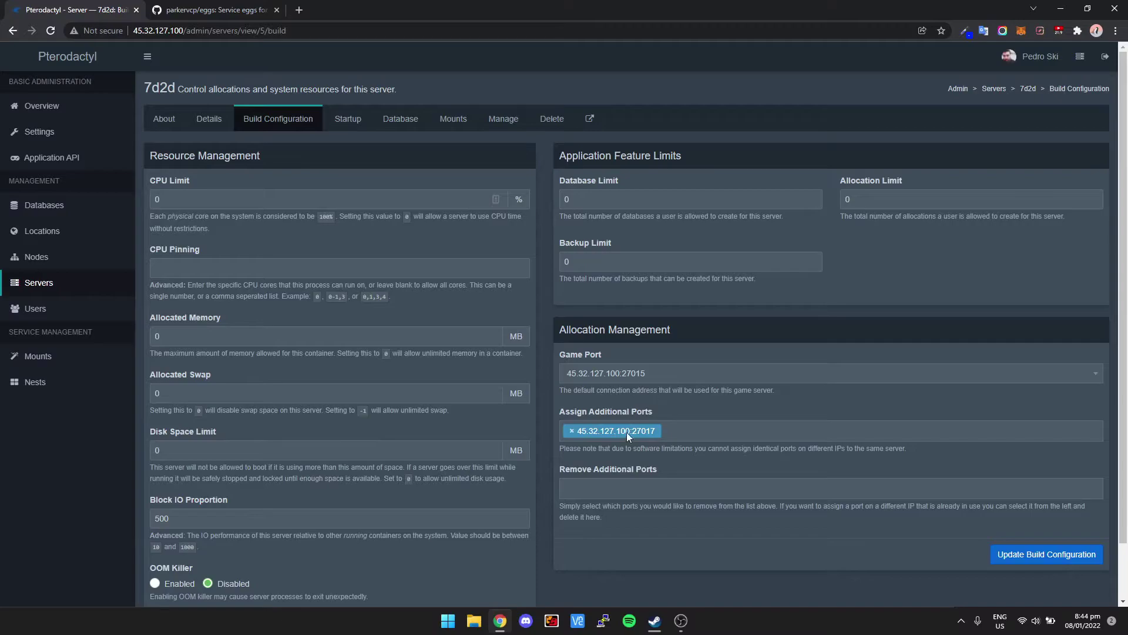
pyautogui.click(614, 490)
pyautogui.click(631, 510)
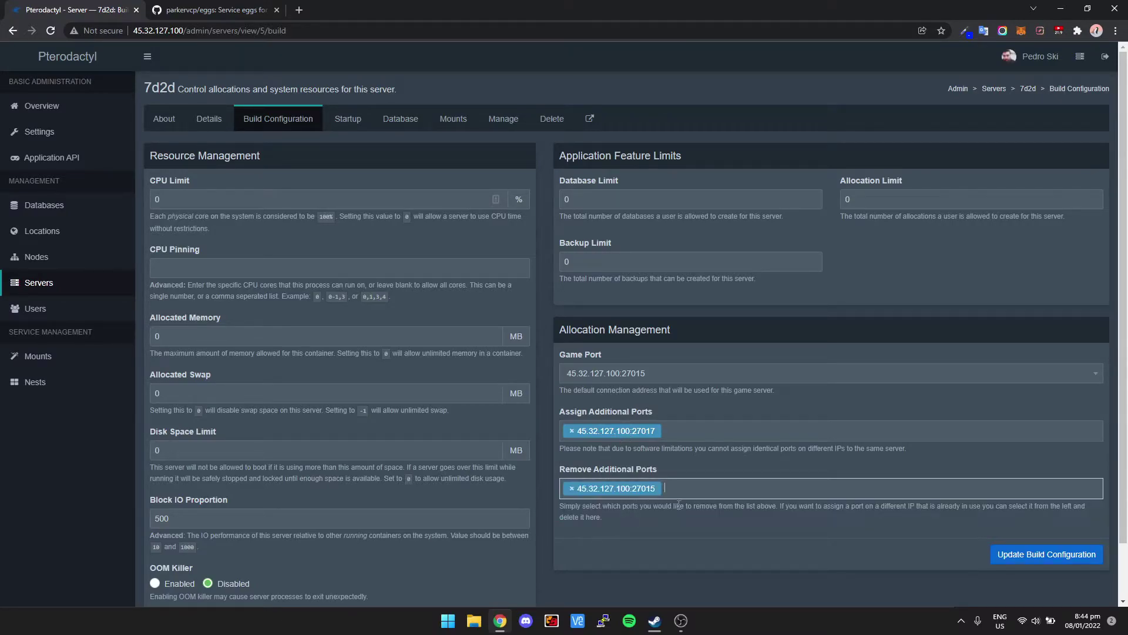
pyautogui.click(1061, 561)
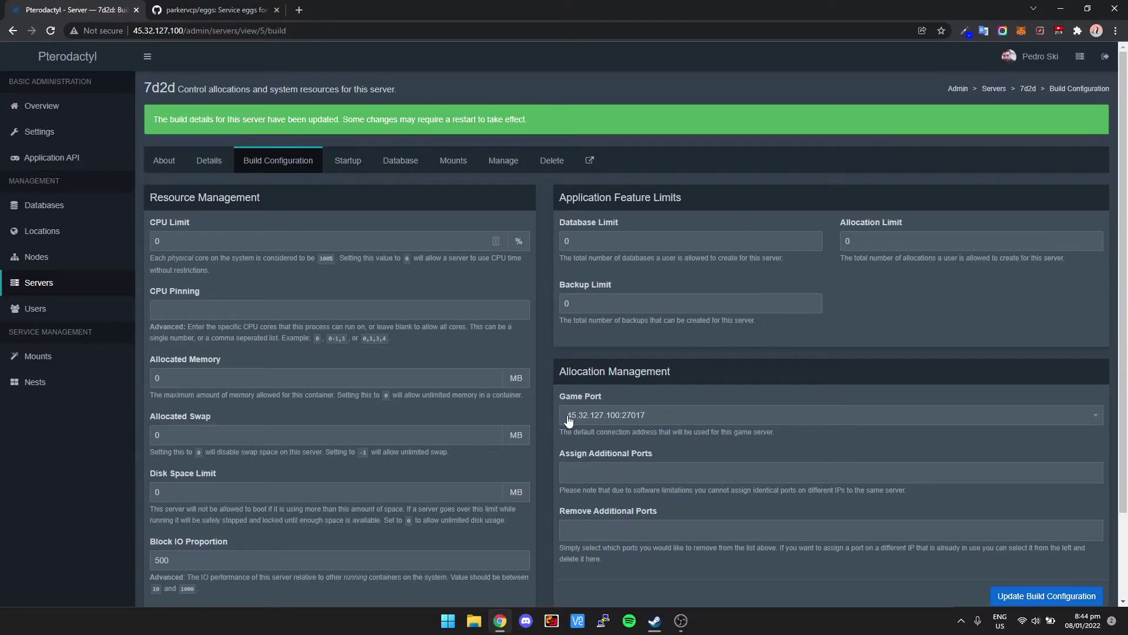
pyautogui.click(570, 420)
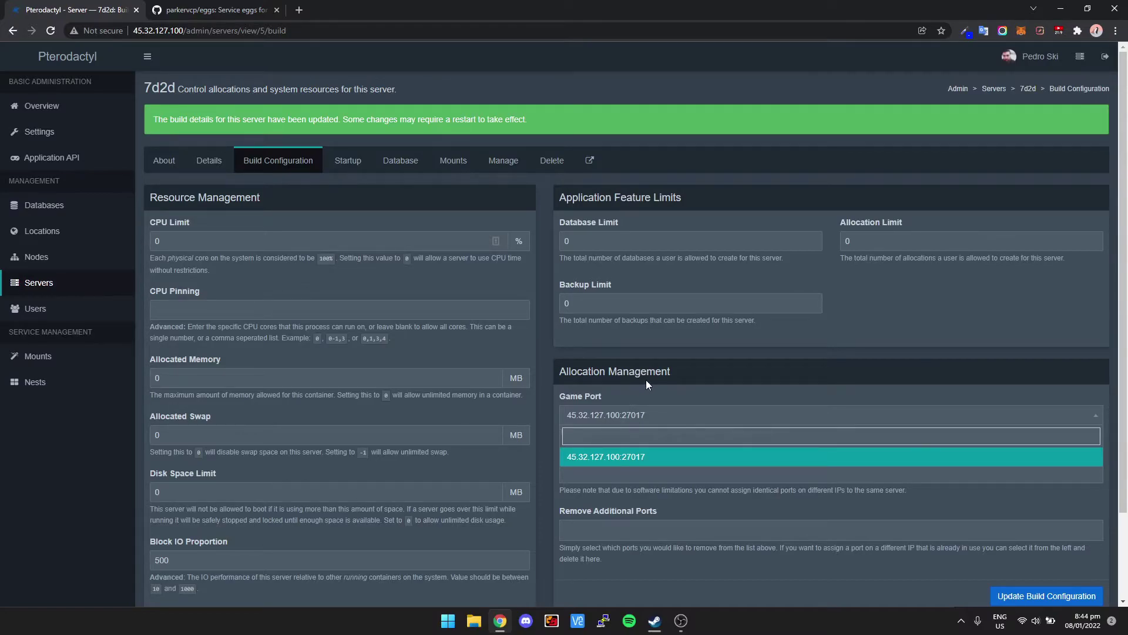
pyautogui.click(189, 9)
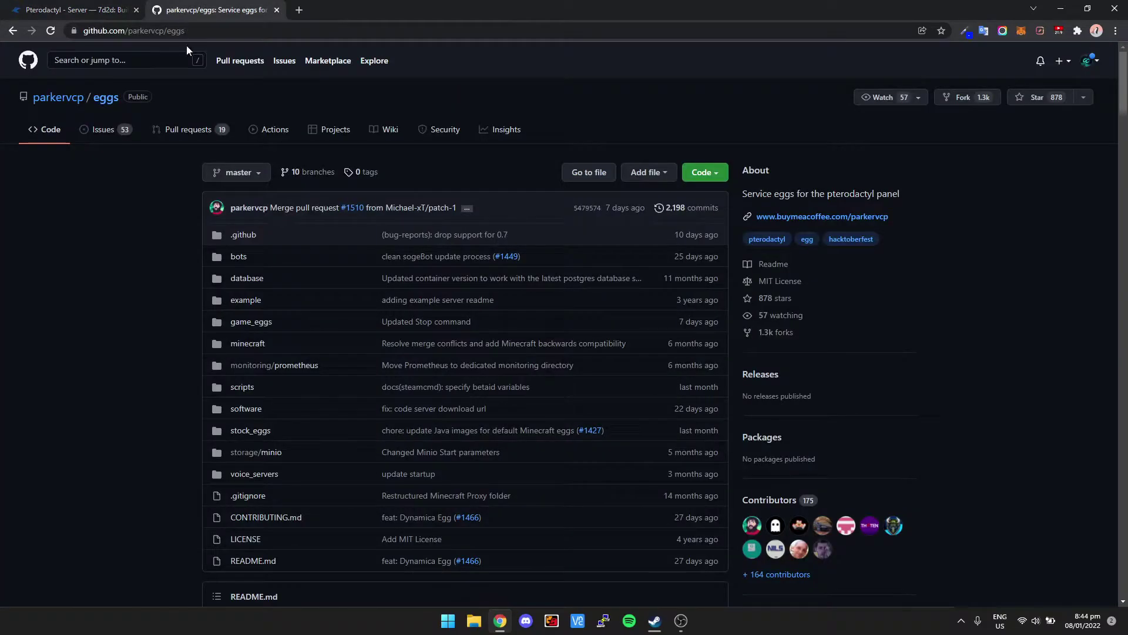
# - Browse to game_eggs/steamcmd_servers/7_days_to_die in the parkervcp eggs repository
pyautogui.click(251, 322)
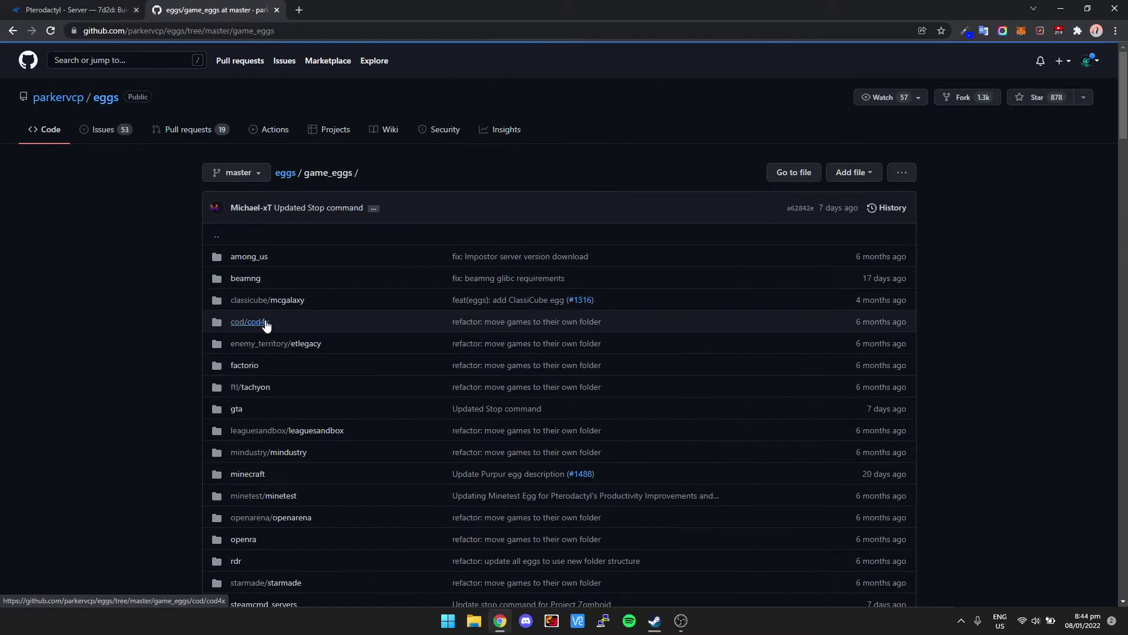
pyautogui.scroll(-3, 277, 463)
pyautogui.scroll(-2, 277, 457)
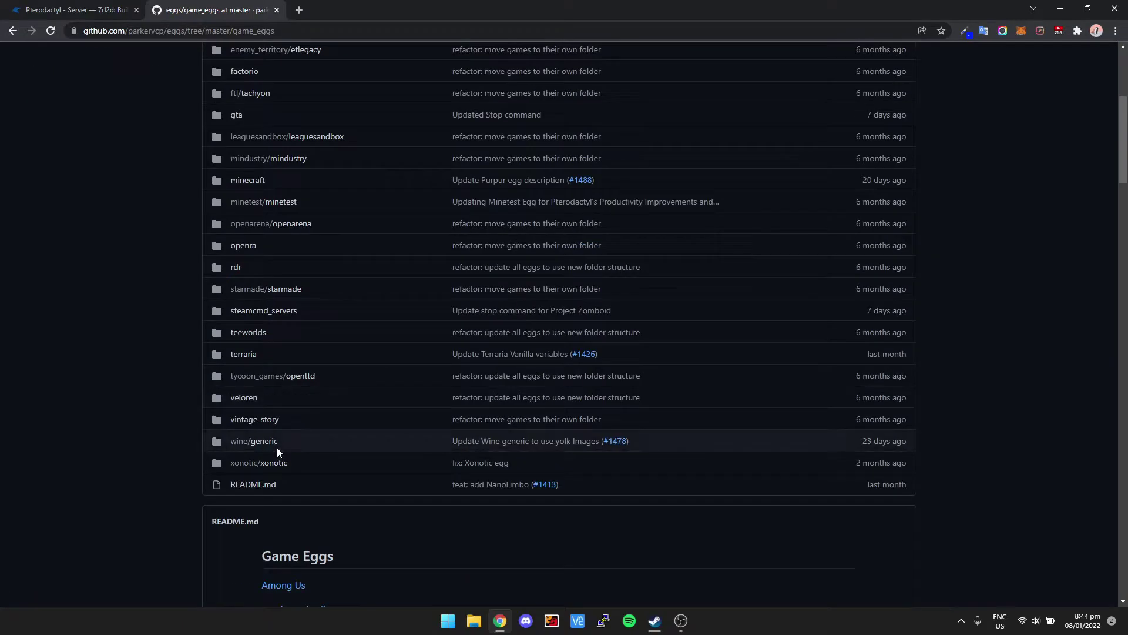
pyautogui.scroll(4, 277, 447)
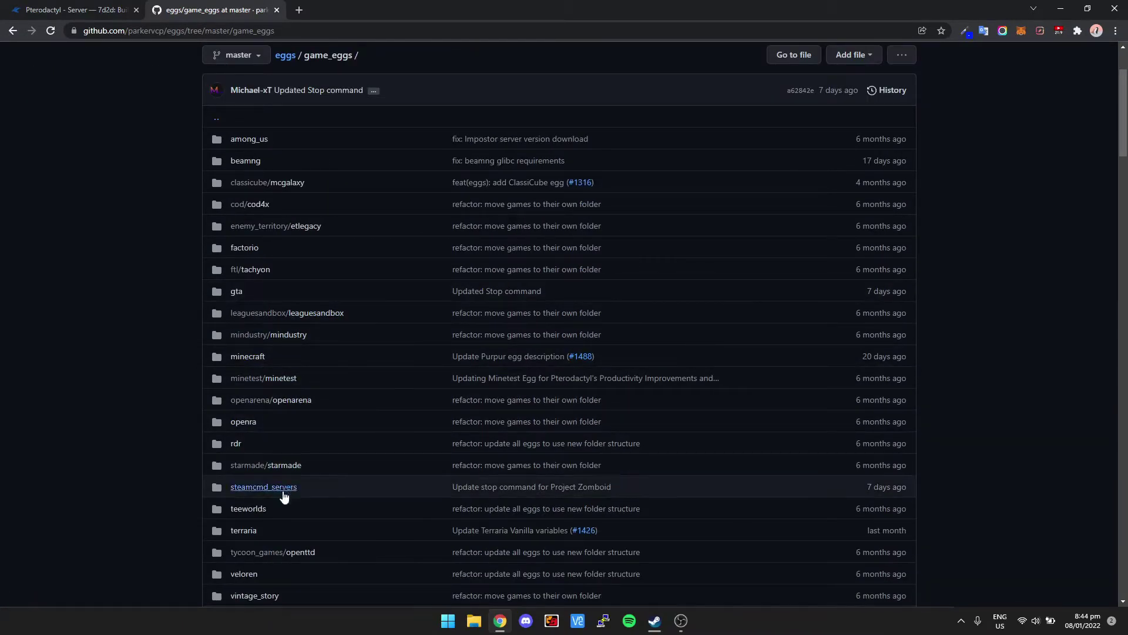
pyautogui.click(264, 486)
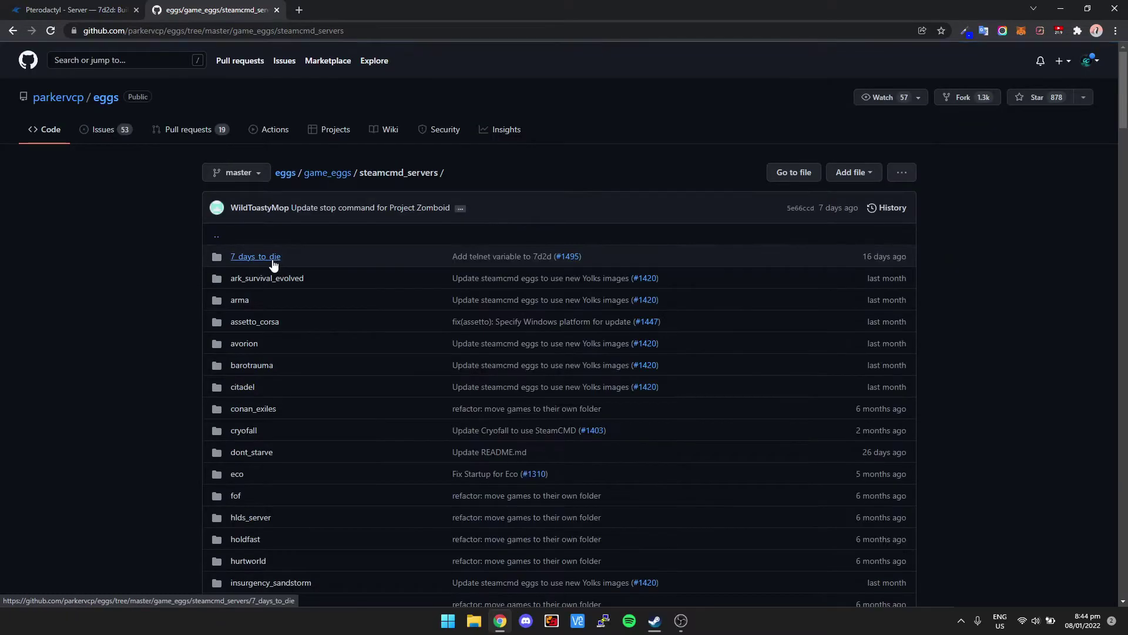
pyautogui.click(255, 253)
pyautogui.scroll(-2, 298, 398)
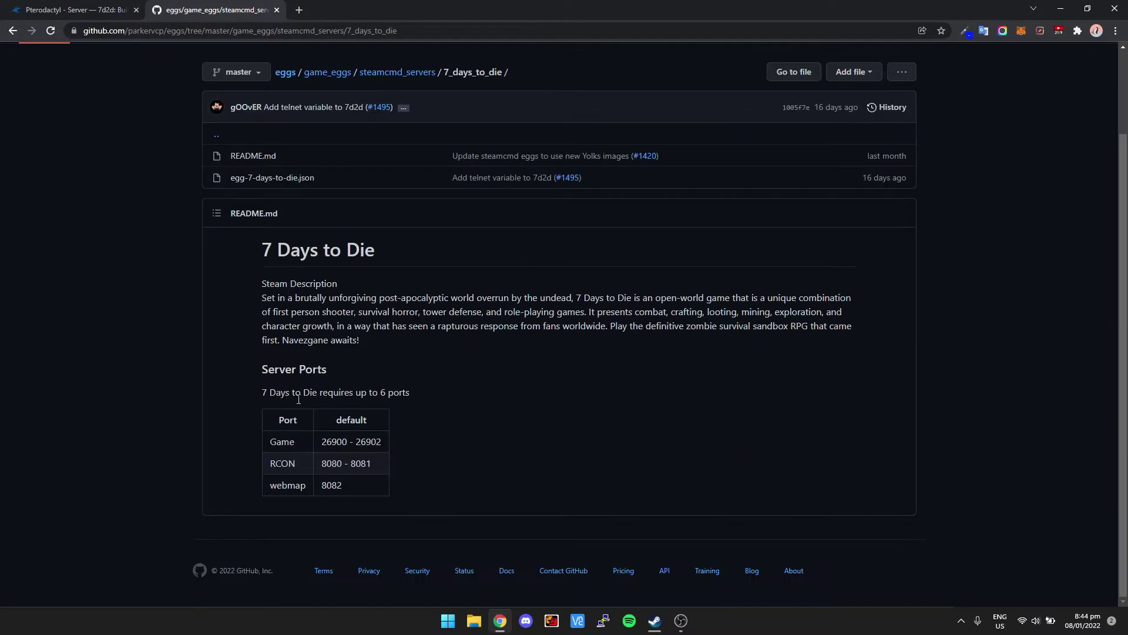
# - Read the README's Server Ports table and copy the default game port 26900
pyautogui.moveTo(262, 392); pyautogui.dragTo(421, 401)
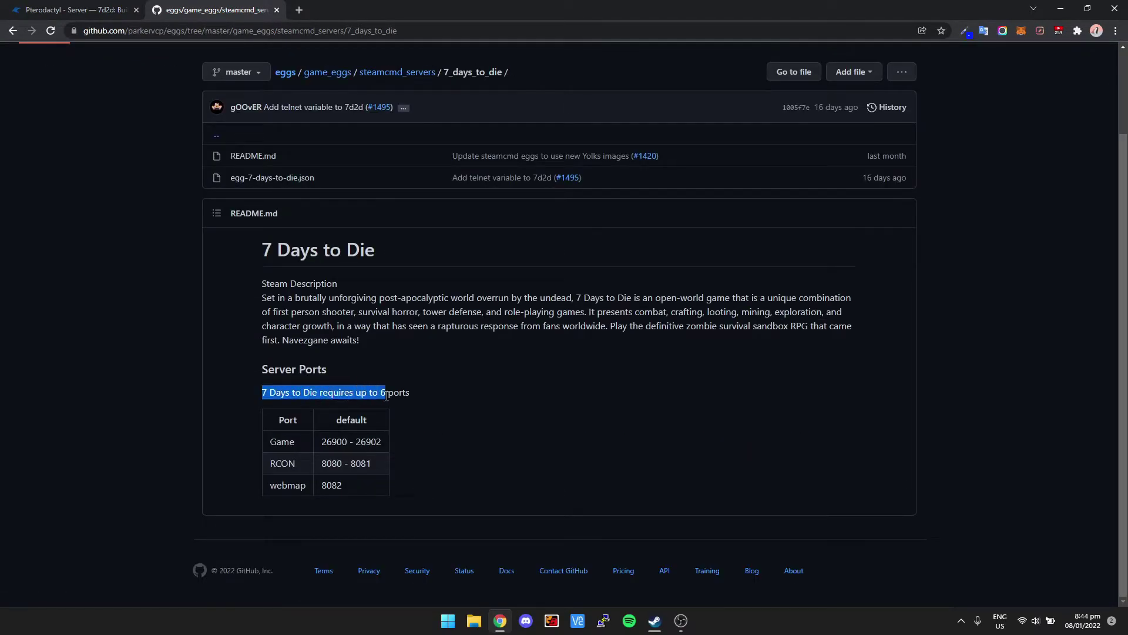
pyautogui.click(421, 401)
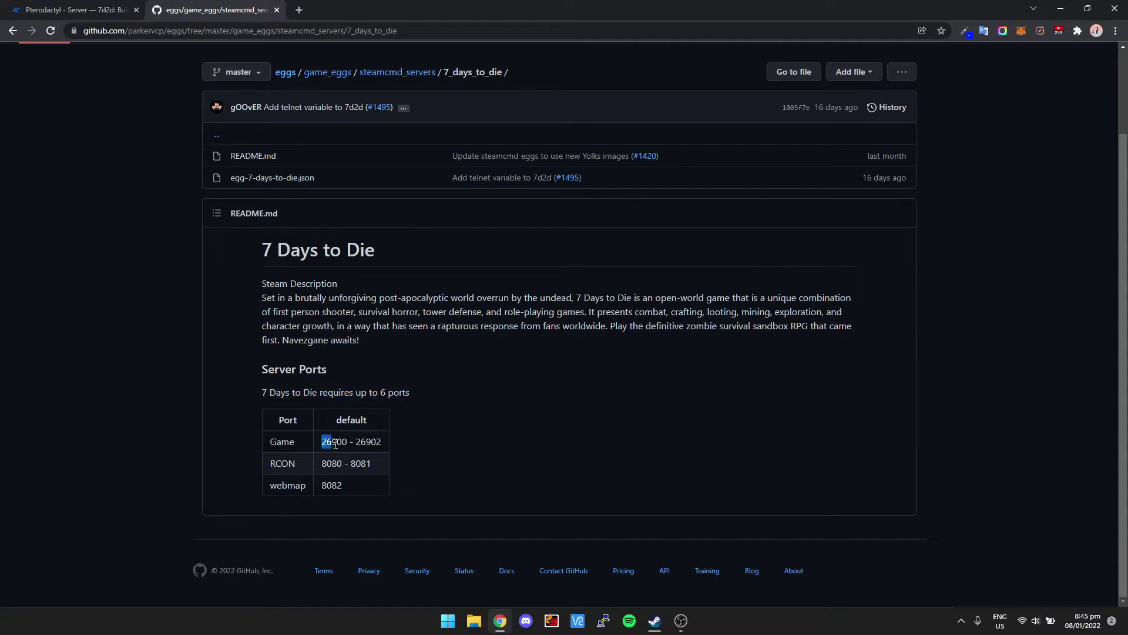
pyautogui.moveTo(323, 441); pyautogui.dragTo(383, 446)
pyautogui.click(364, 447)
pyautogui.moveTo(321, 441); pyautogui.dragTo(345, 444)
pyautogui.click(346, 444)
pyautogui.doubleClick(347, 444)
pyautogui.rightClick(339, 443)
pyautogui.click(353, 448)
pyautogui.click(77, 12)
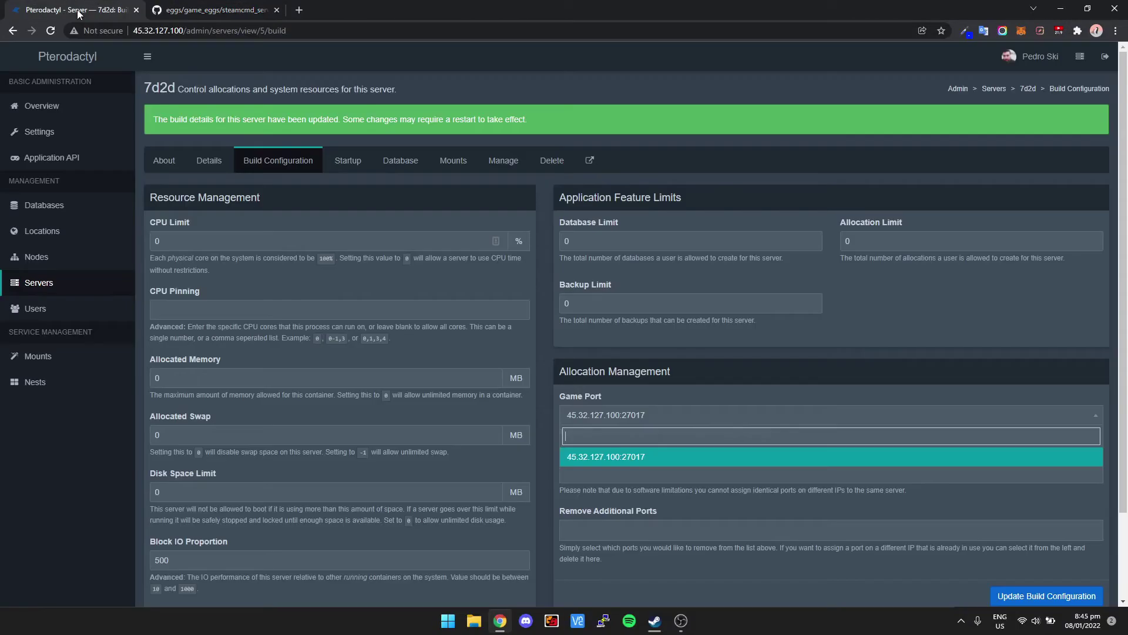
pyautogui.click(37, 256)
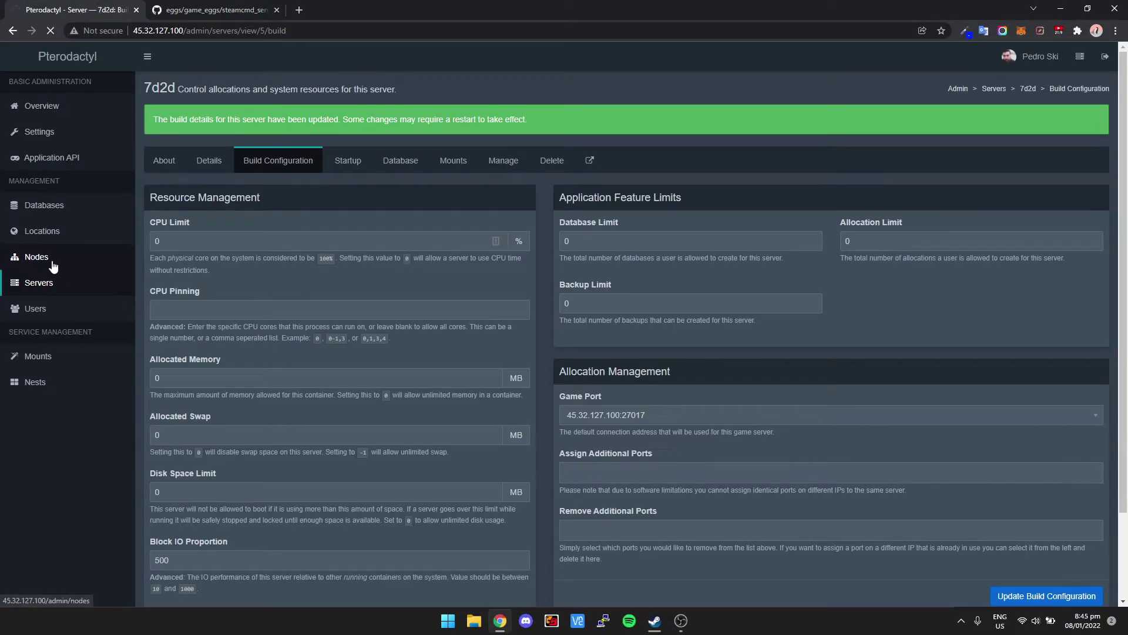
pyautogui.click(231, 165)
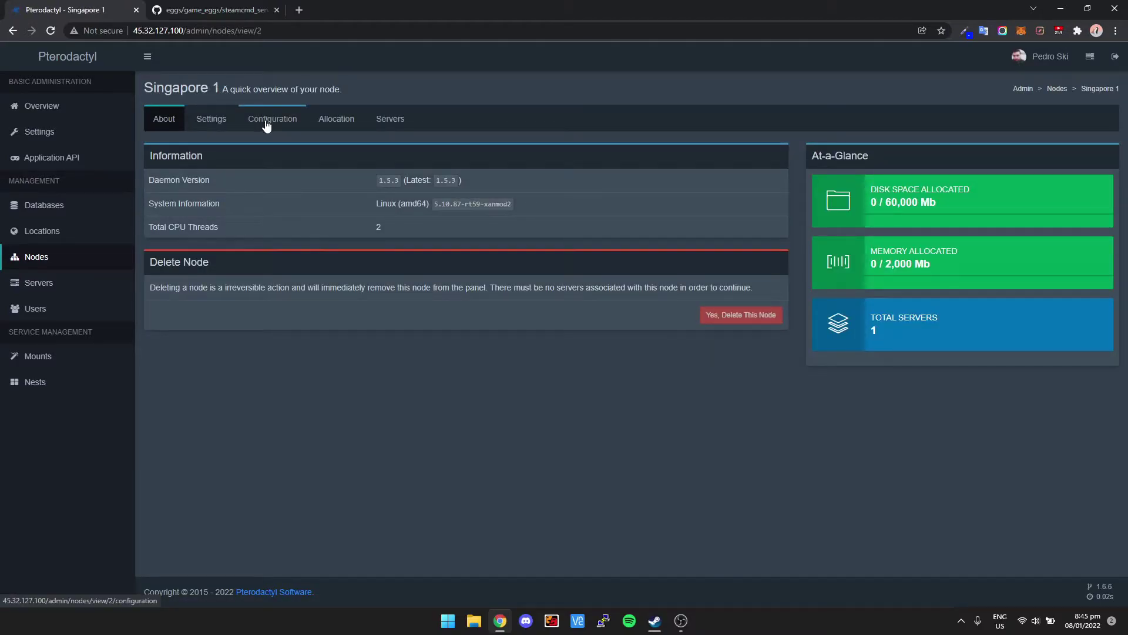
pyautogui.click(336, 118)
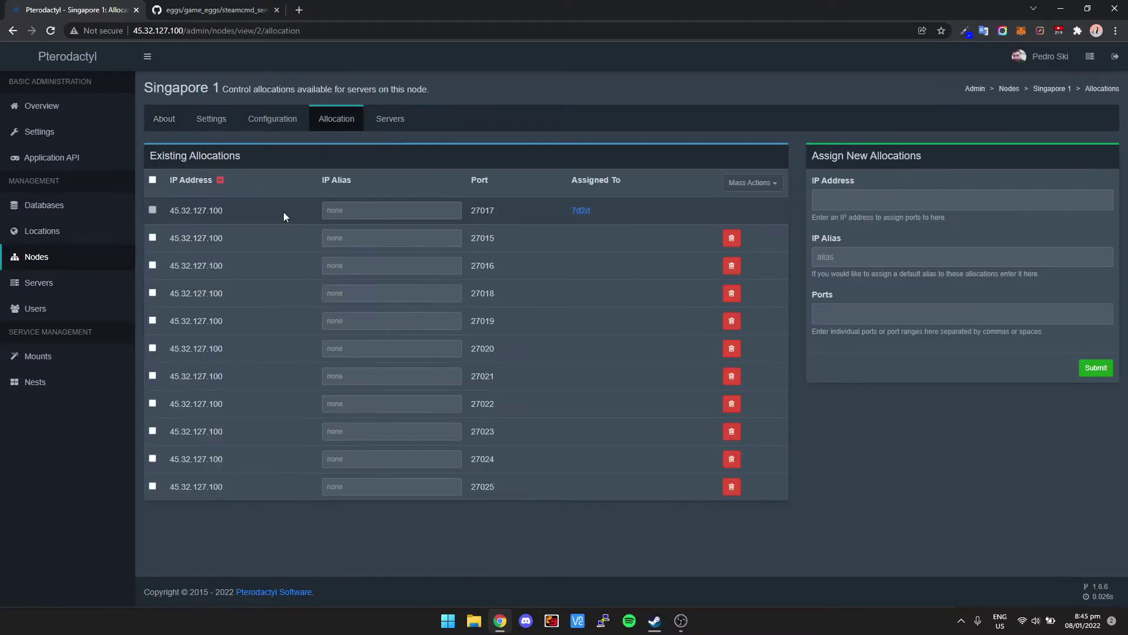
pyautogui.click(903, 196)
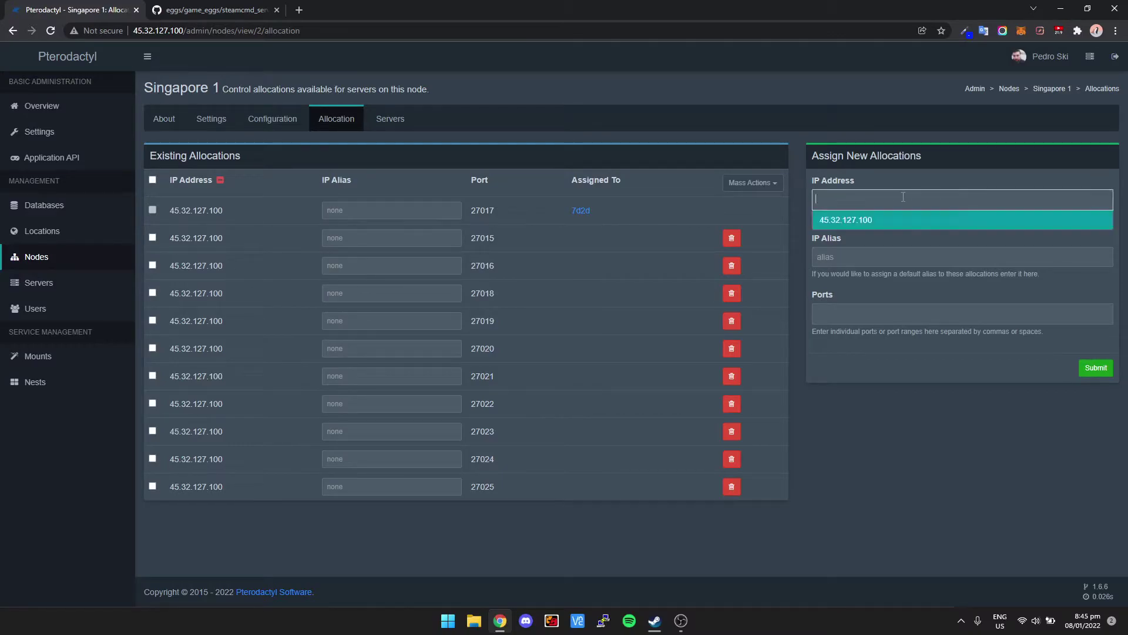
pyautogui.click(857, 222)
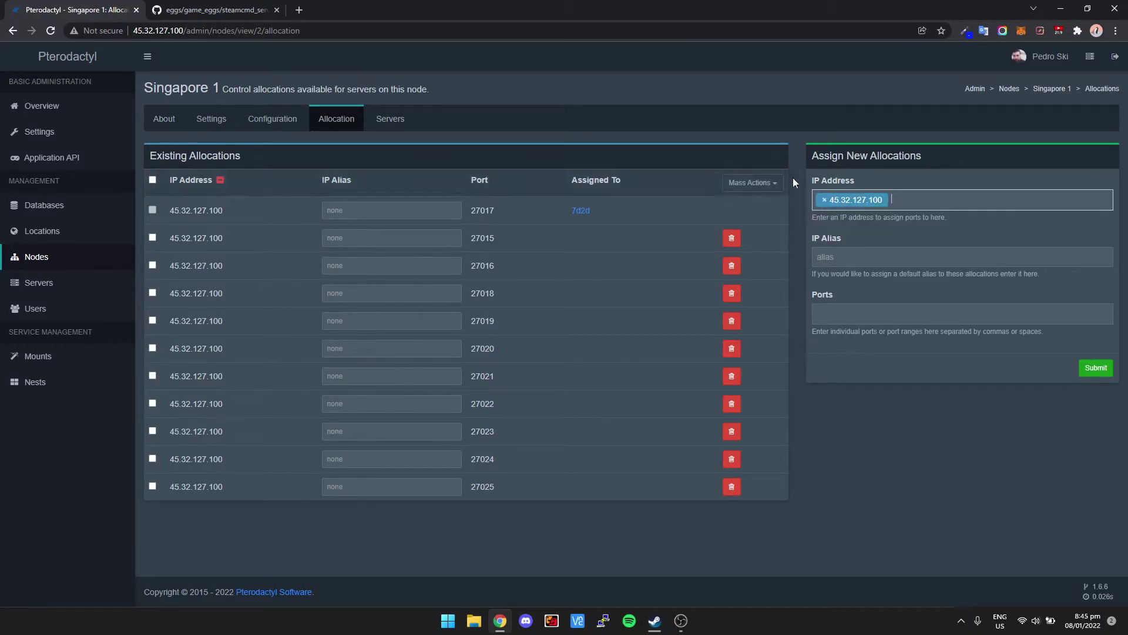
pyautogui.click(846, 312)
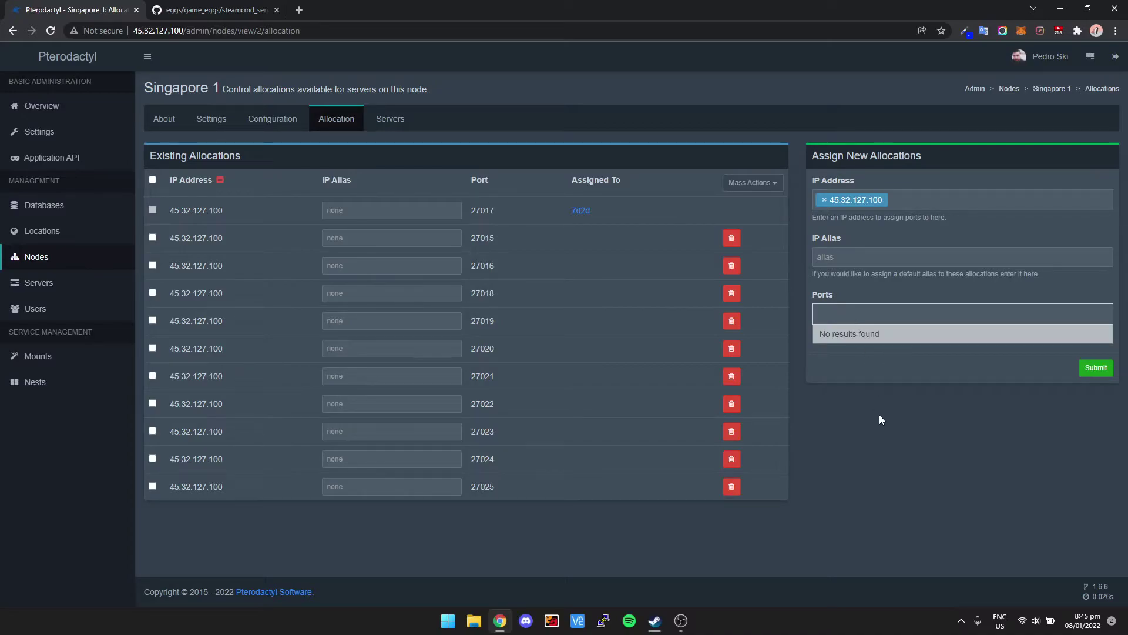
pyautogui.write('26900')
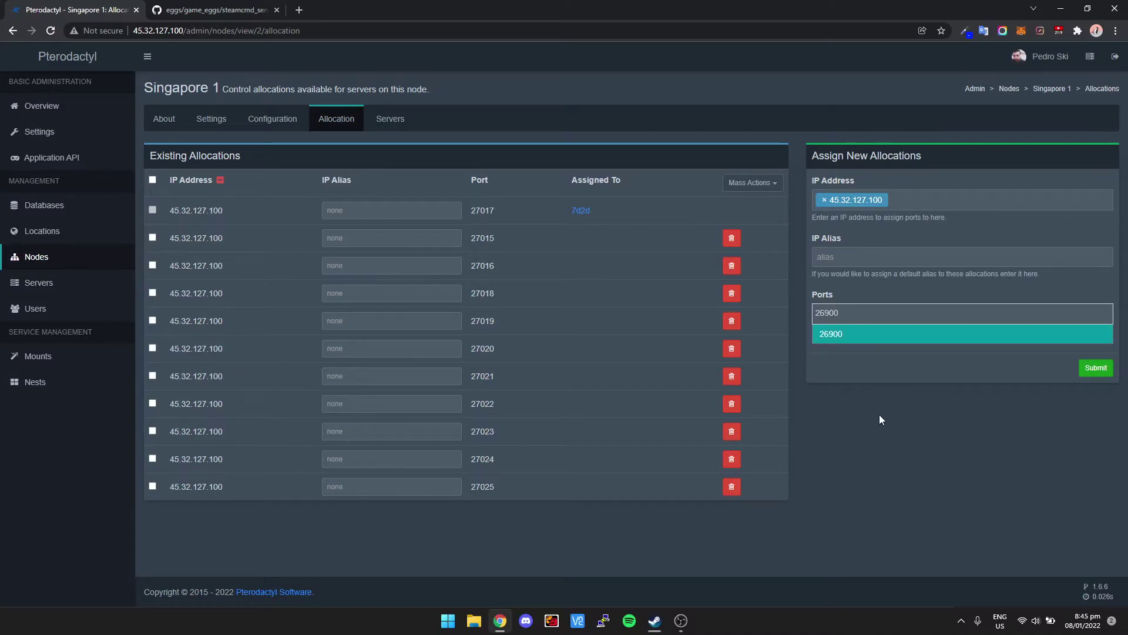
pyautogui.write('26902')
pyautogui.press('Return')
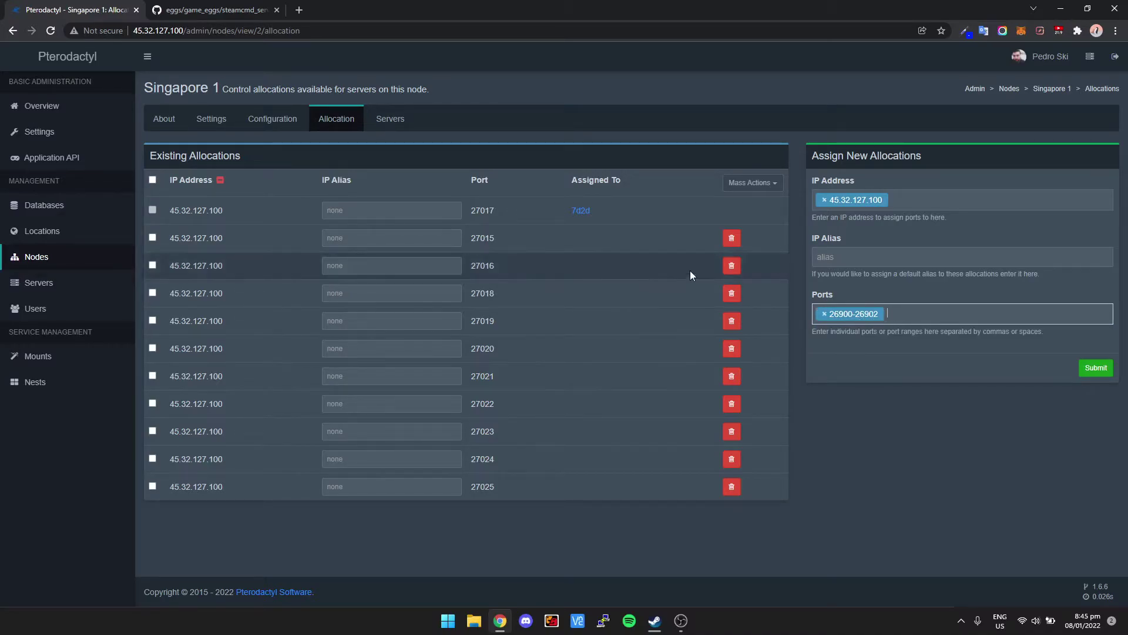
# - Add the 8080-8082 range from the README and submit the new allocations
pyautogui.click(180, 11)
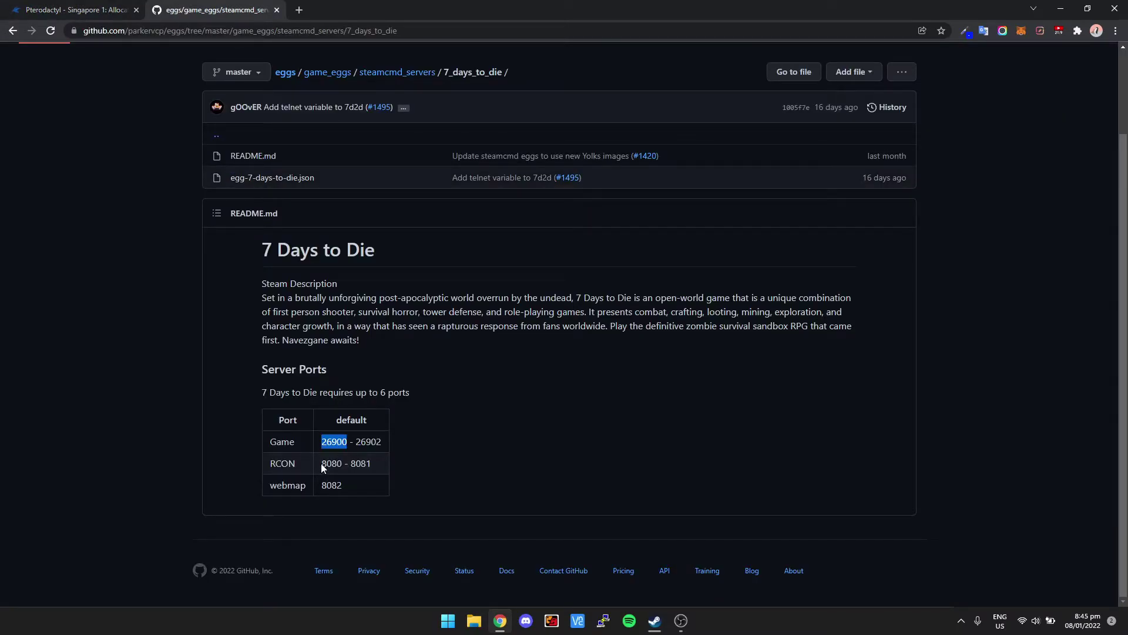
pyautogui.moveTo(321, 465); pyautogui.dragTo(342, 465)
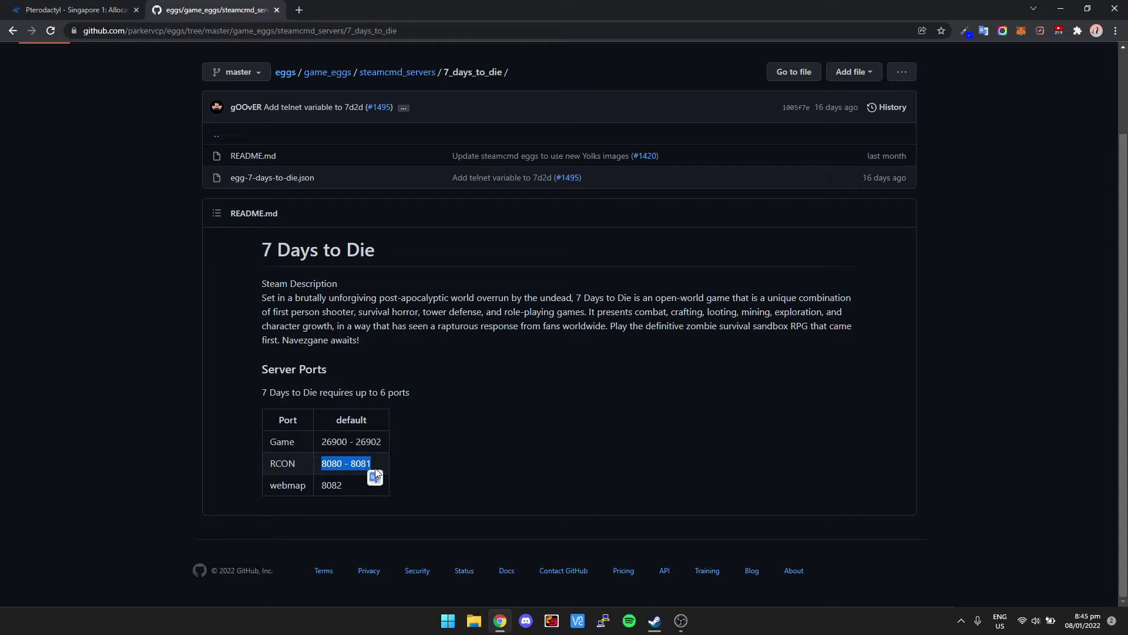
pyautogui.click(54, 10)
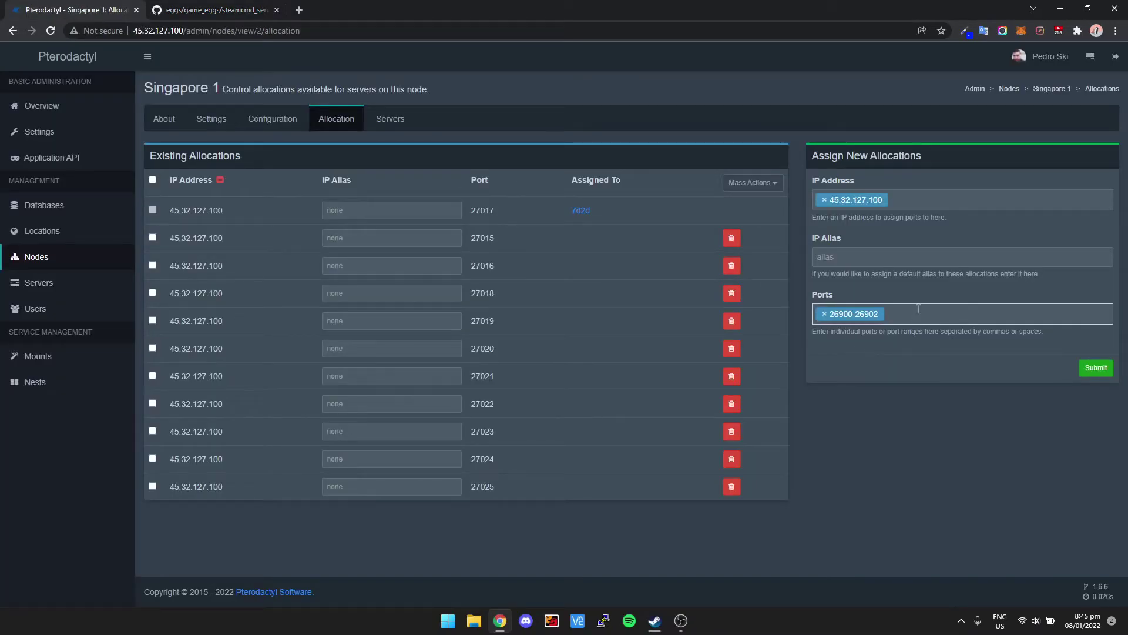
pyautogui.hotkey('ctrl', 'v')
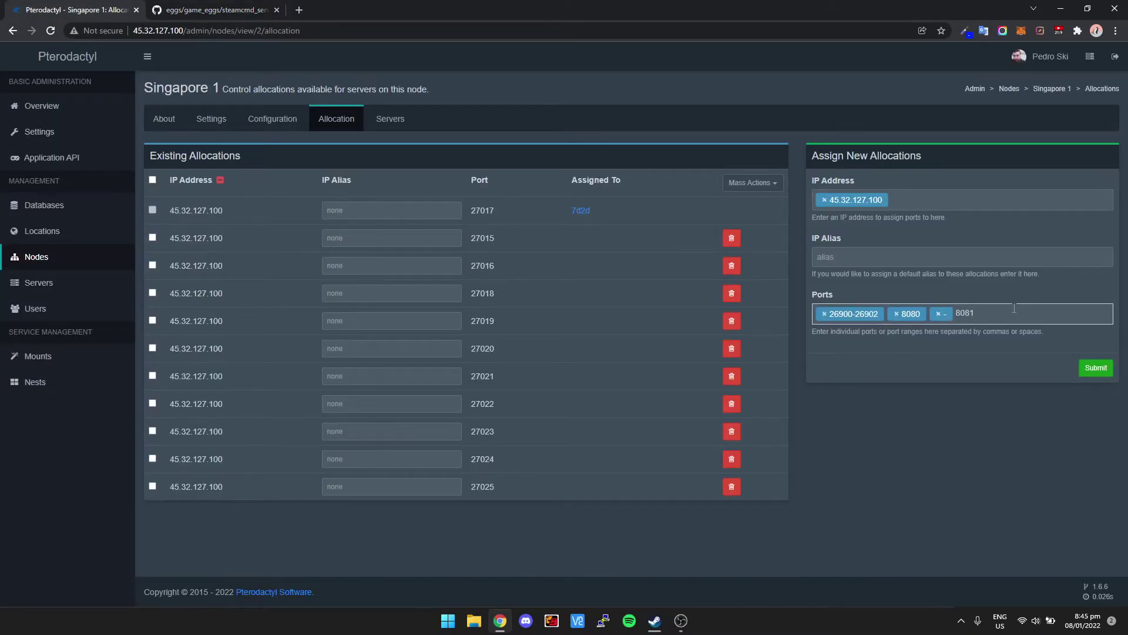
pyautogui.press('BackSpace')
pyautogui.press('BackSpace')
pyautogui.press('BackSpace')
pyautogui.press('BackSpace')
pyautogui.press('BackSpace')
pyautogui.press('BackSpace')
pyautogui.press('BackSpace')
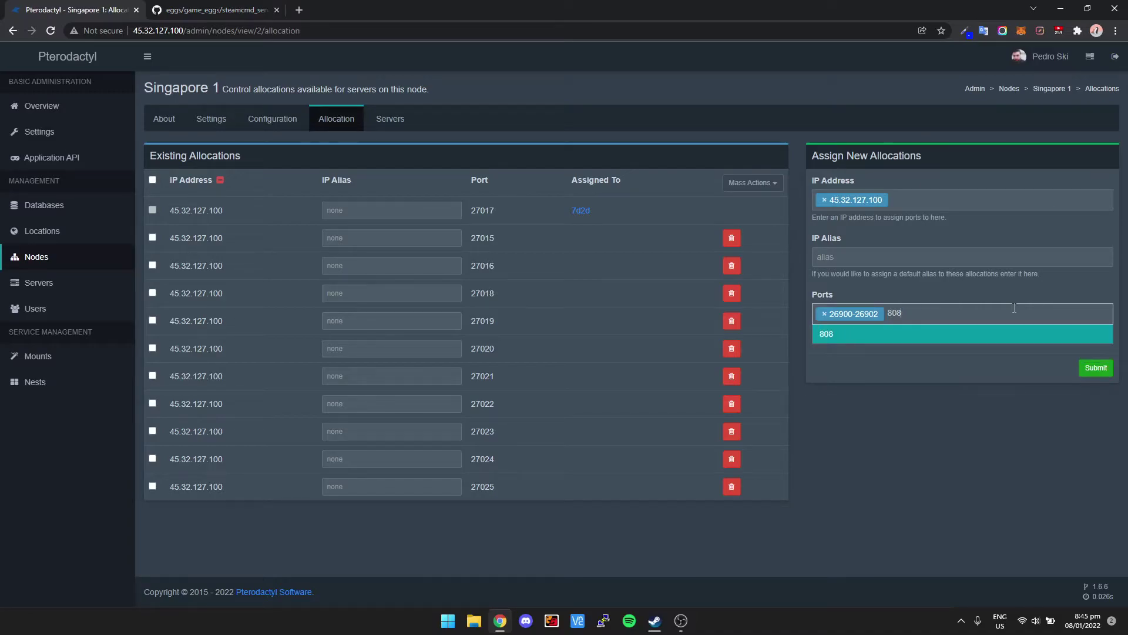
pyautogui.press('BackSpace')
pyautogui.press('BackSpace')
pyautogui.press('BackSpace')
pyautogui.write('8080-')
pyautogui.write('80')
pyautogui.write('81')
pyautogui.click(215, 9)
pyautogui.click(424, 481)
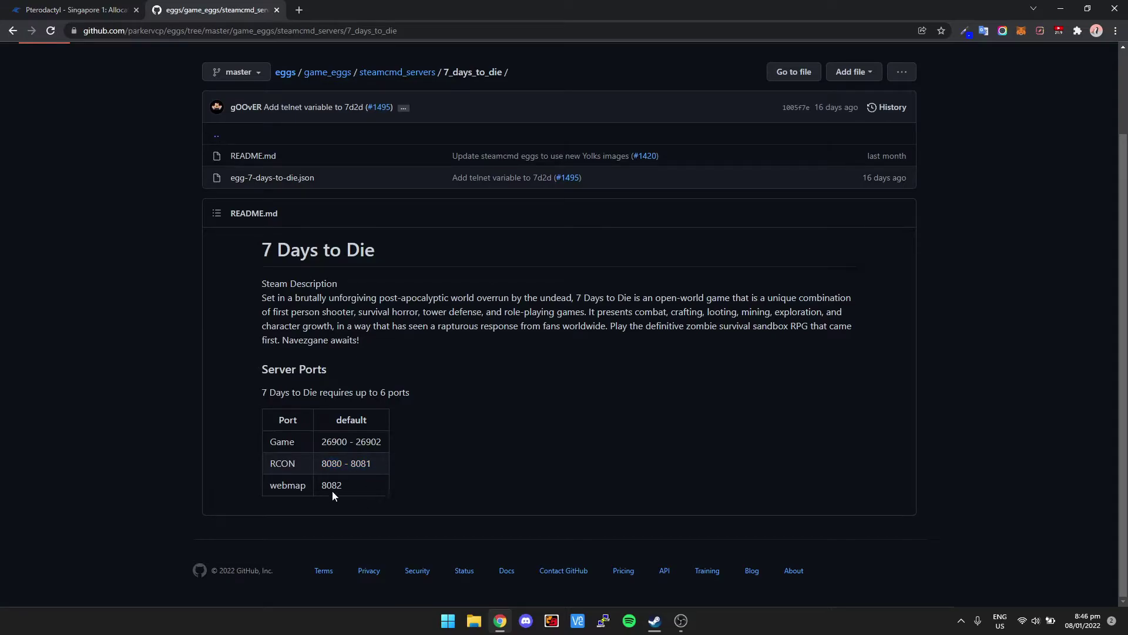
pyautogui.click(85, 9)
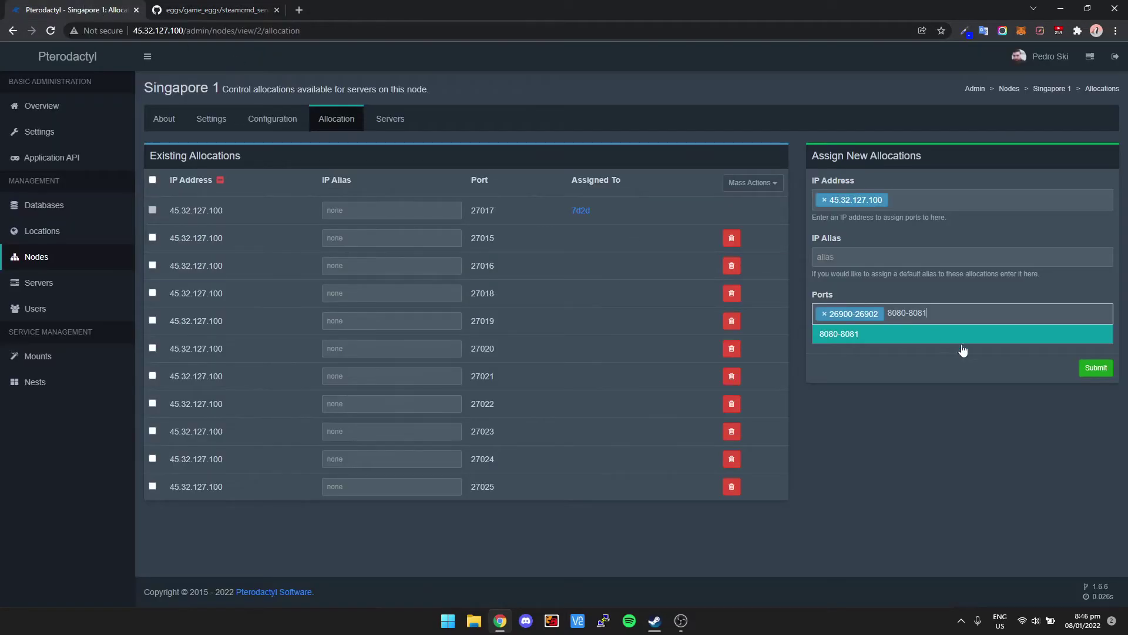
pyautogui.press('BackSpace')
pyautogui.write('2')
pyautogui.click(844, 342)
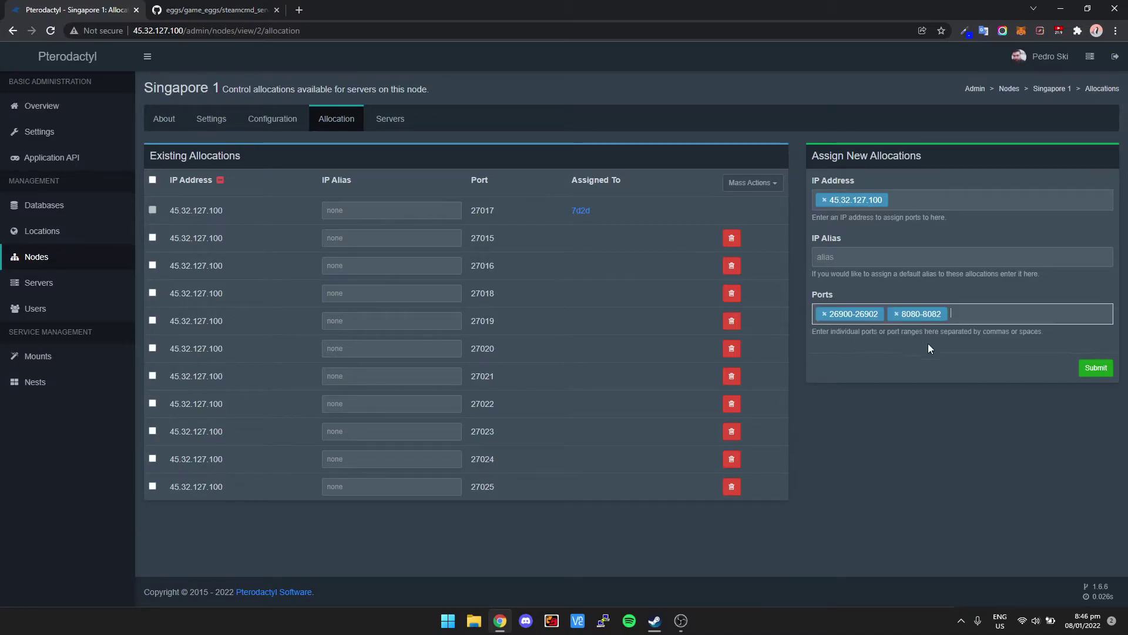
pyautogui.click(1106, 372)
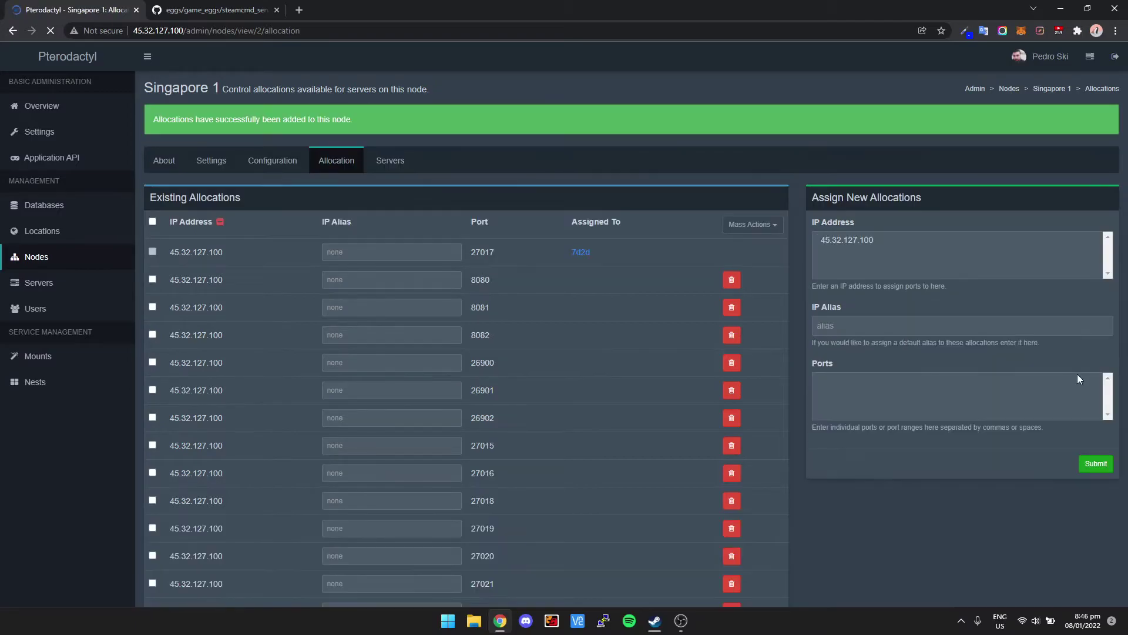
pyautogui.scroll(-3, 546, 369)
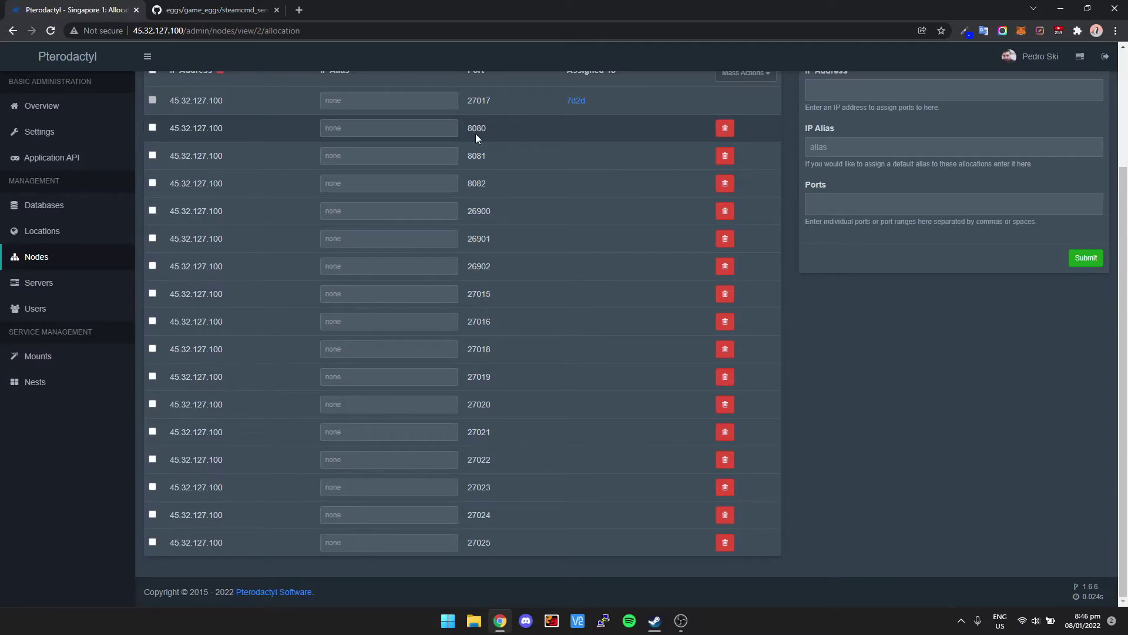
pyautogui.scroll(3, 478, 138)
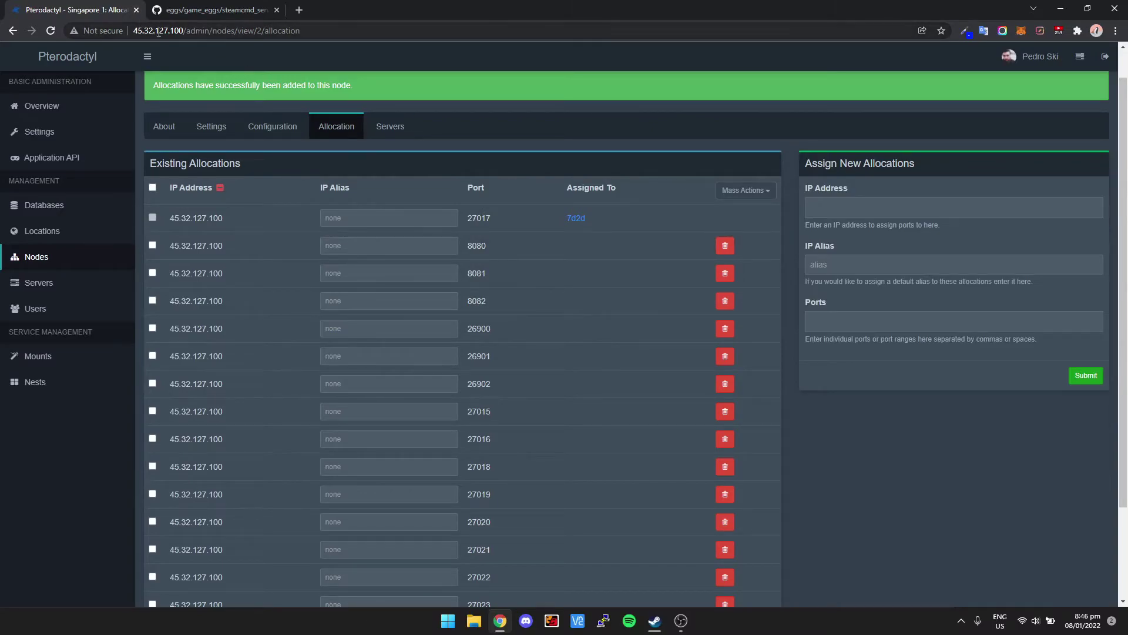
pyautogui.click(725, 246)
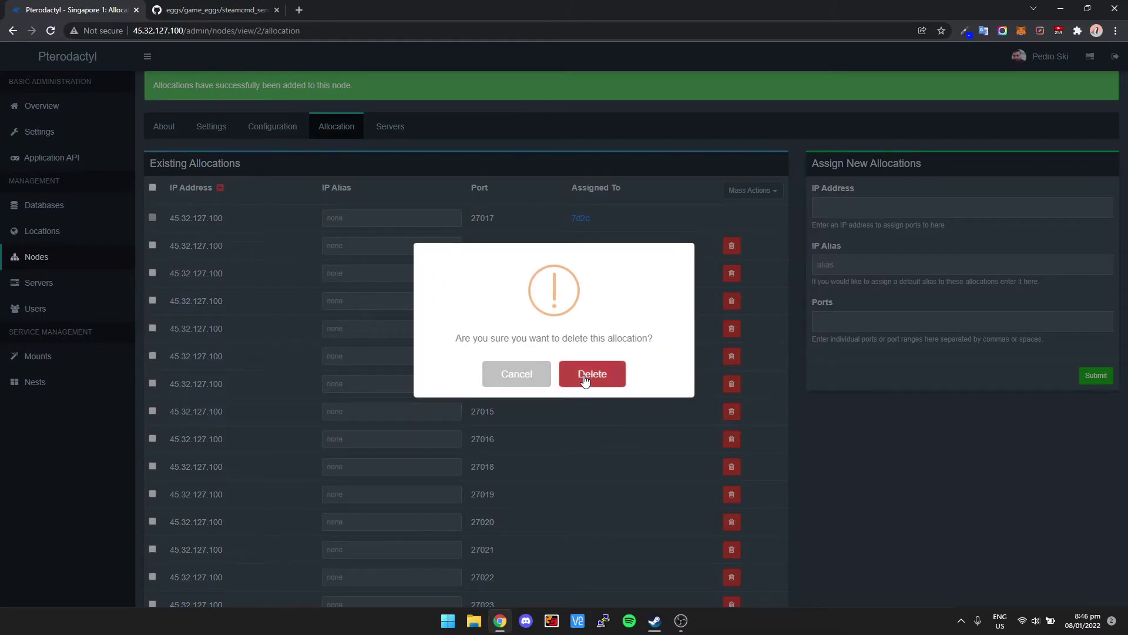
pyautogui.click(593, 374)
pyautogui.click(553, 385)
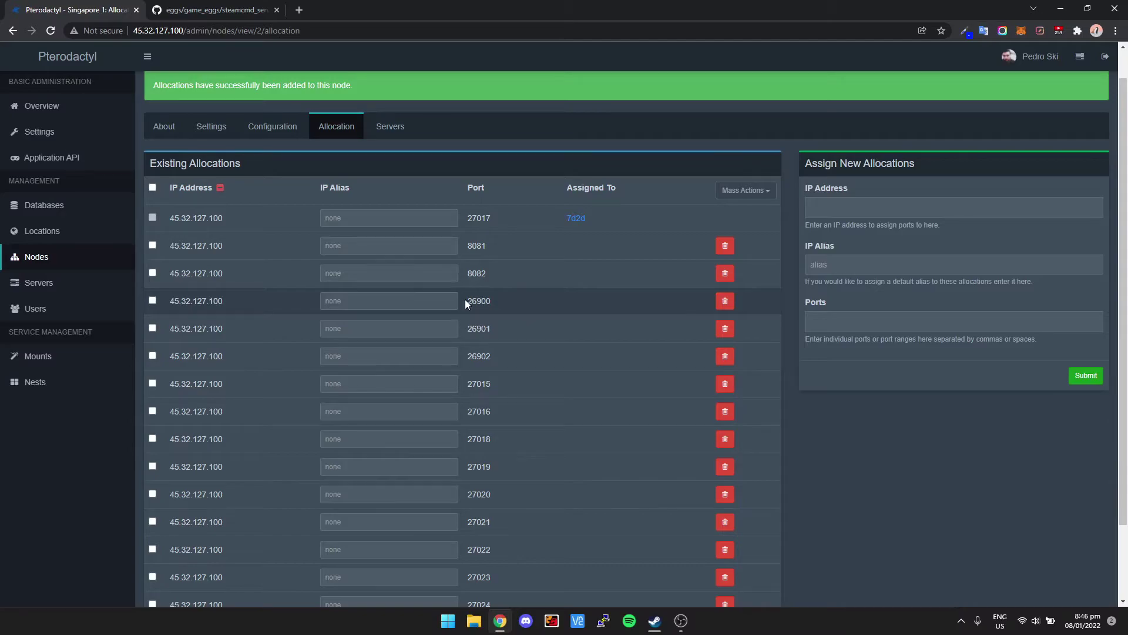
pyautogui.moveTo(472, 301); pyautogui.dragTo(517, 356)
pyautogui.click(501, 331)
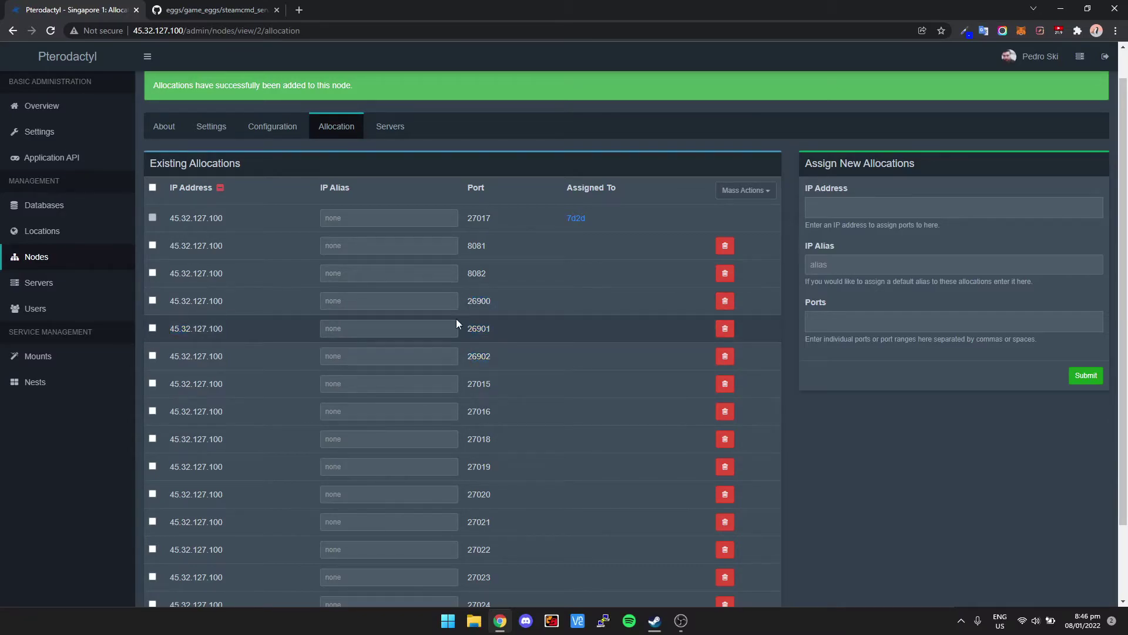
pyautogui.click(40, 283)
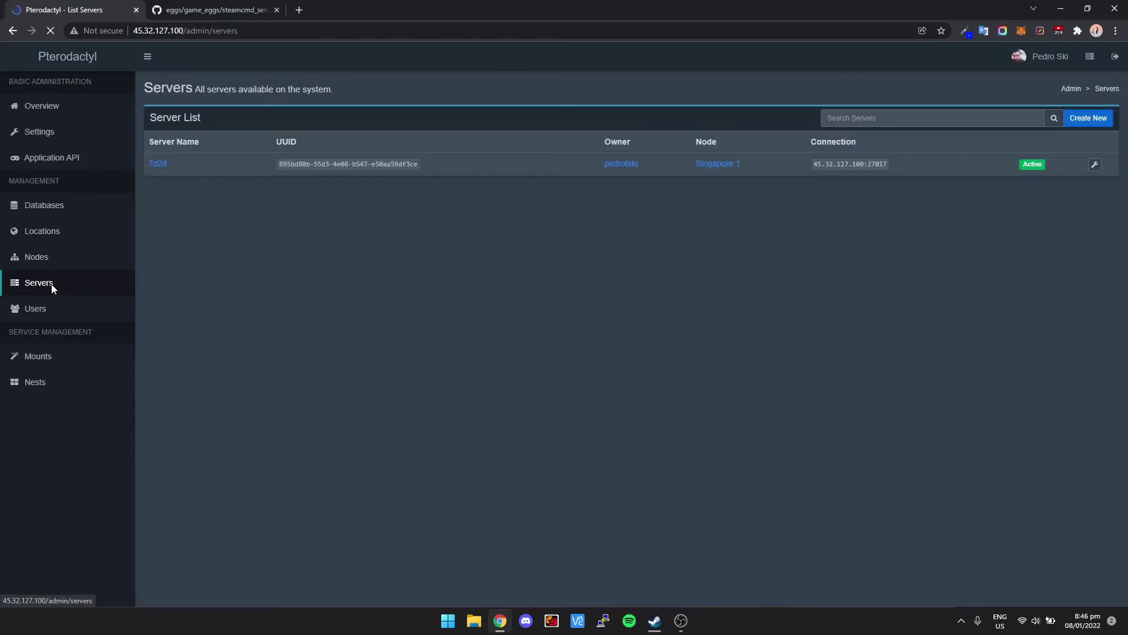
# - In the 7d2d build configuration, assign additional ports 26900, 26901 and 26902
pyautogui.click(159, 165)
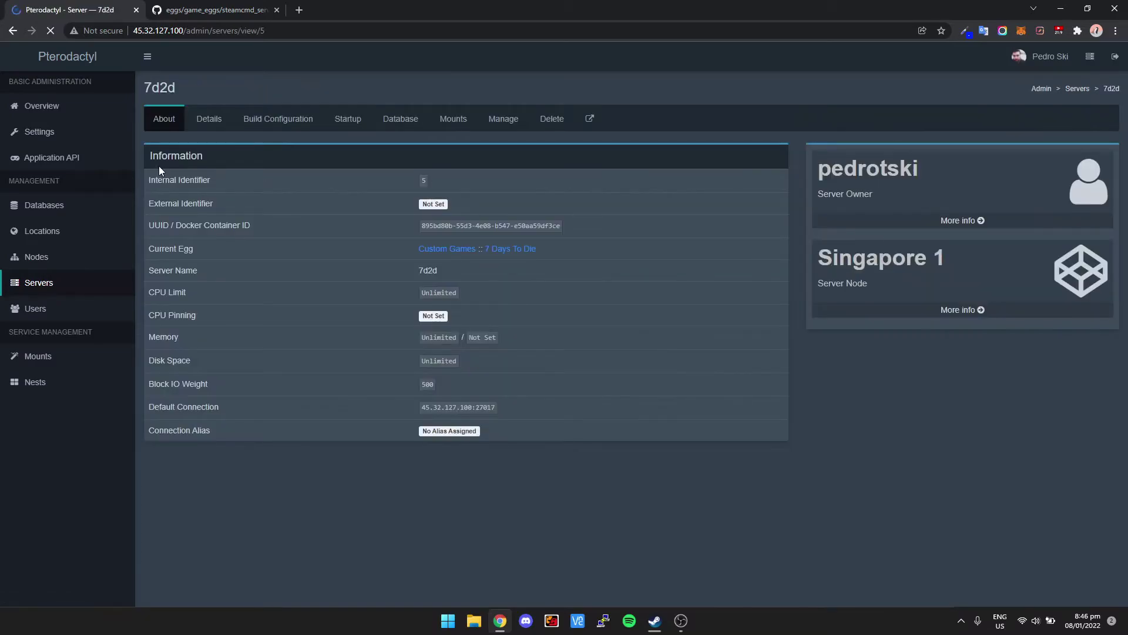
pyautogui.click(278, 118)
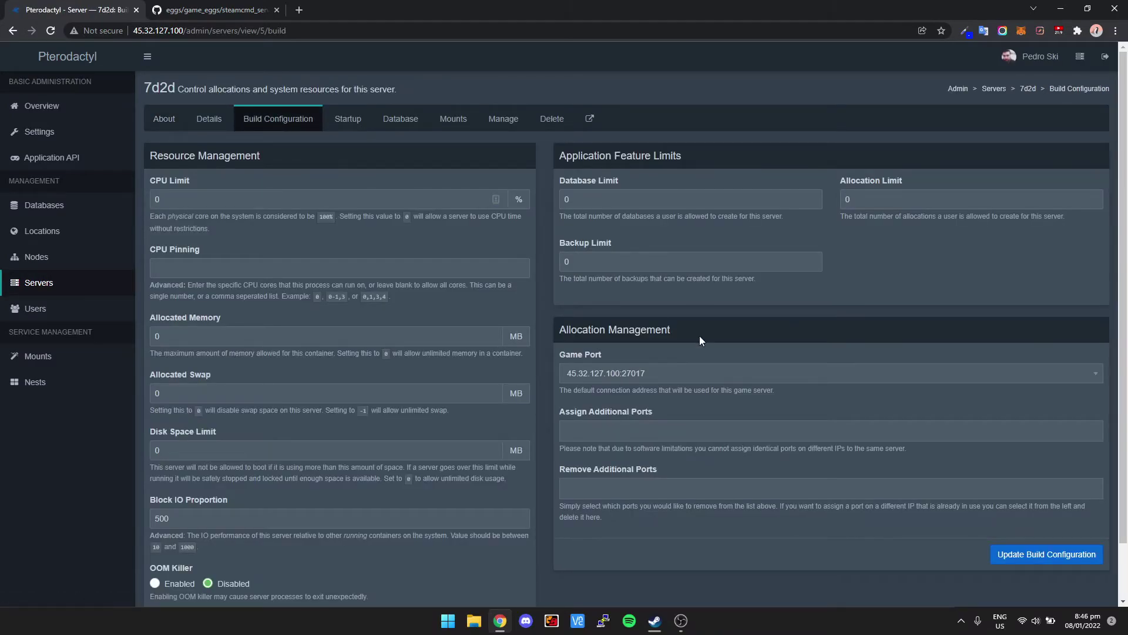
pyautogui.click(652, 373)
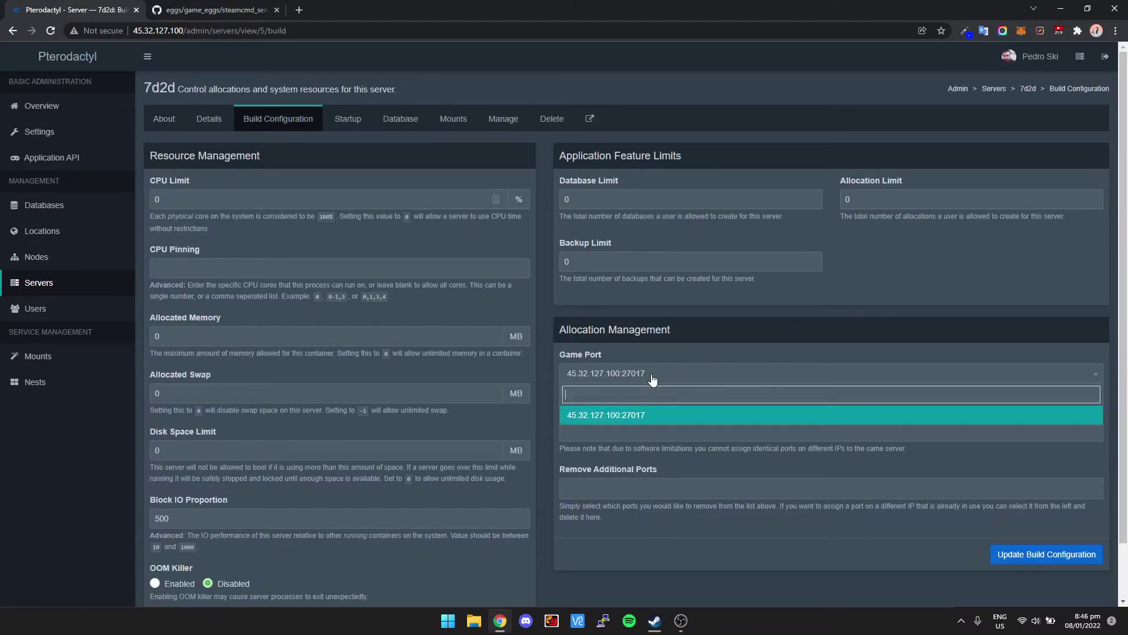
pyautogui.click(653, 431)
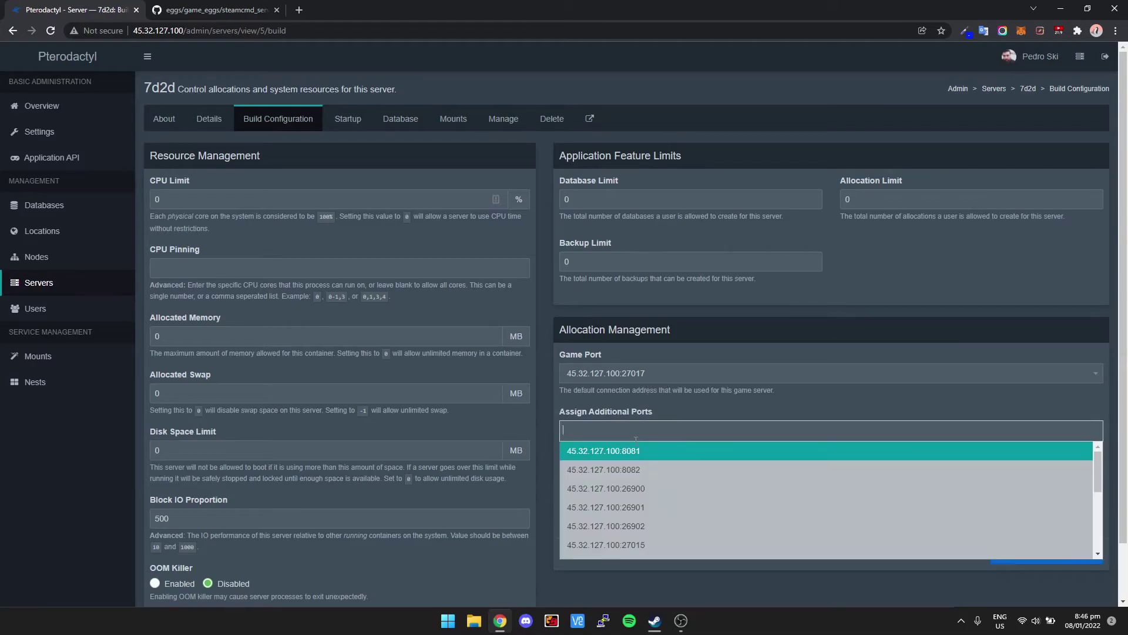
pyautogui.click(667, 488)
pyautogui.click(675, 431)
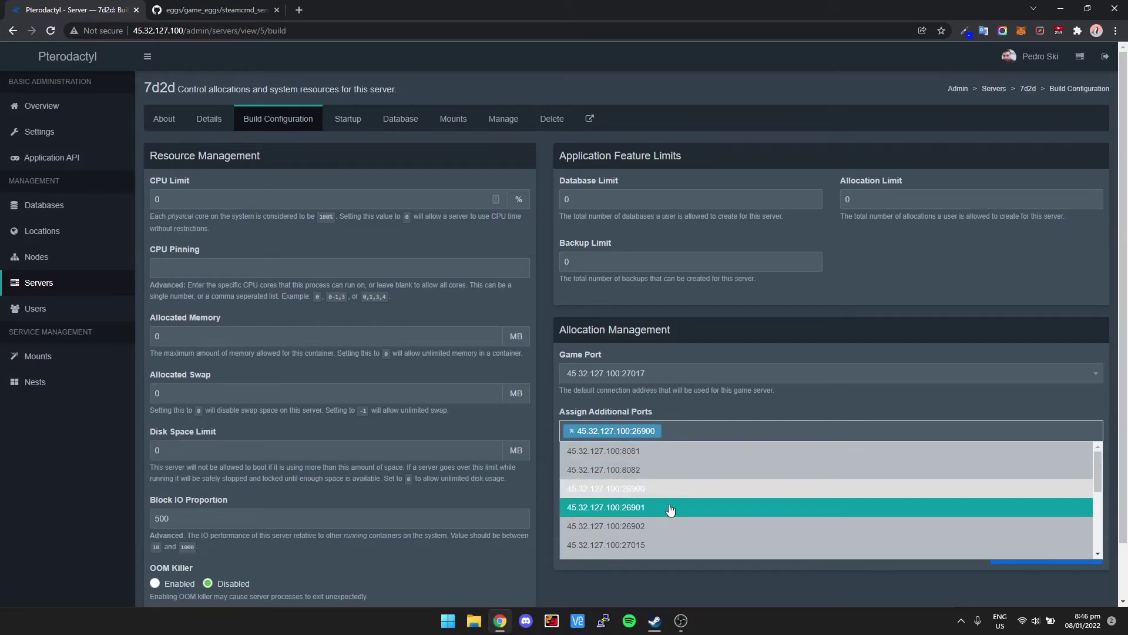
pyautogui.click(668, 508)
pyautogui.click(792, 429)
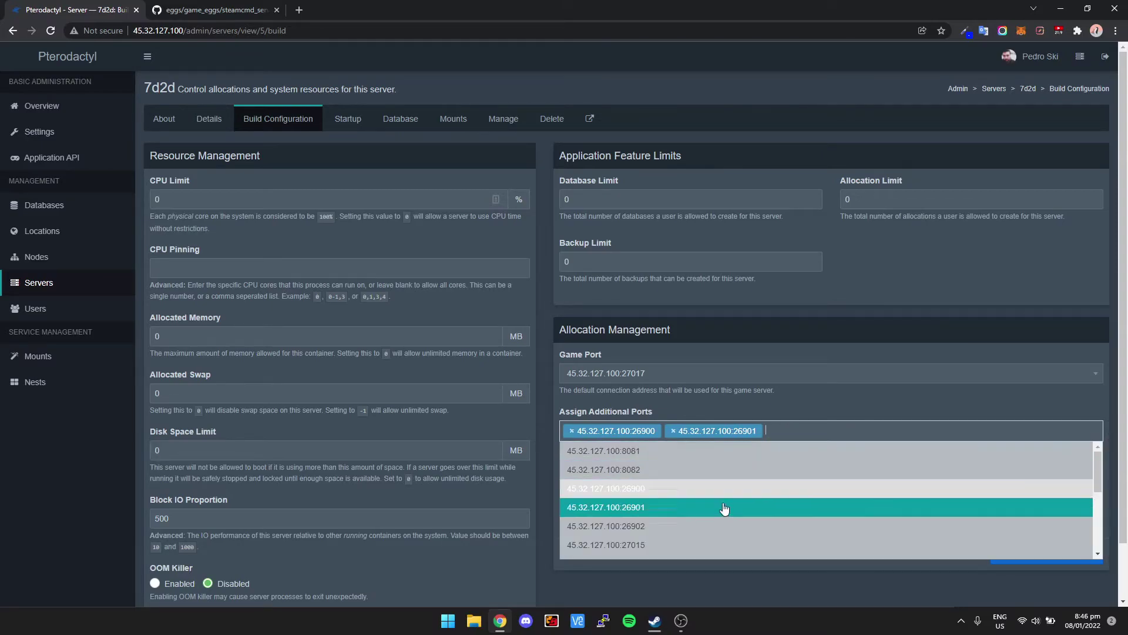
pyautogui.click(679, 527)
# - Also assign 8081 and 8082, remove 27017, and save the build configuration
pyautogui.click(940, 430)
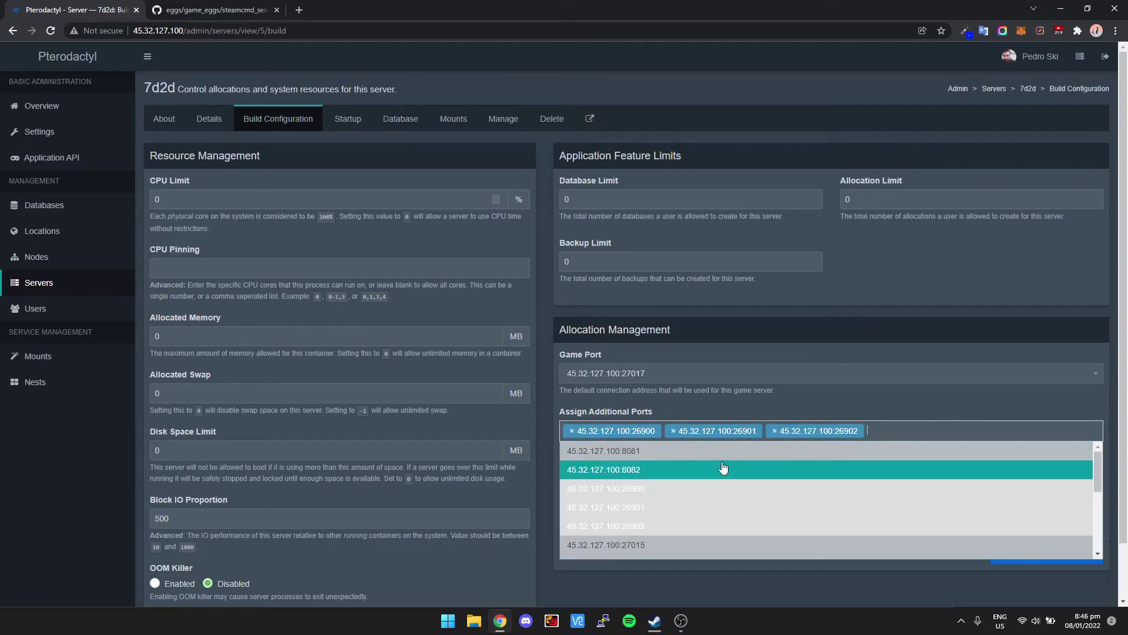
pyautogui.click(705, 460)
pyautogui.click(965, 430)
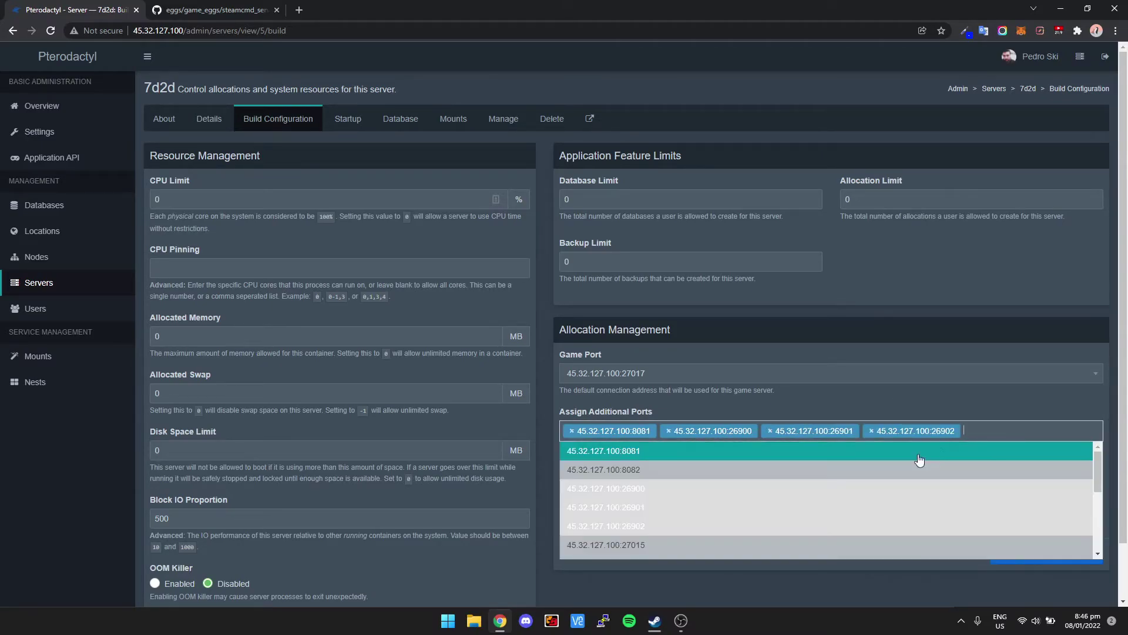
pyautogui.click(777, 473)
pyautogui.click(698, 489)
pyautogui.click(668, 509)
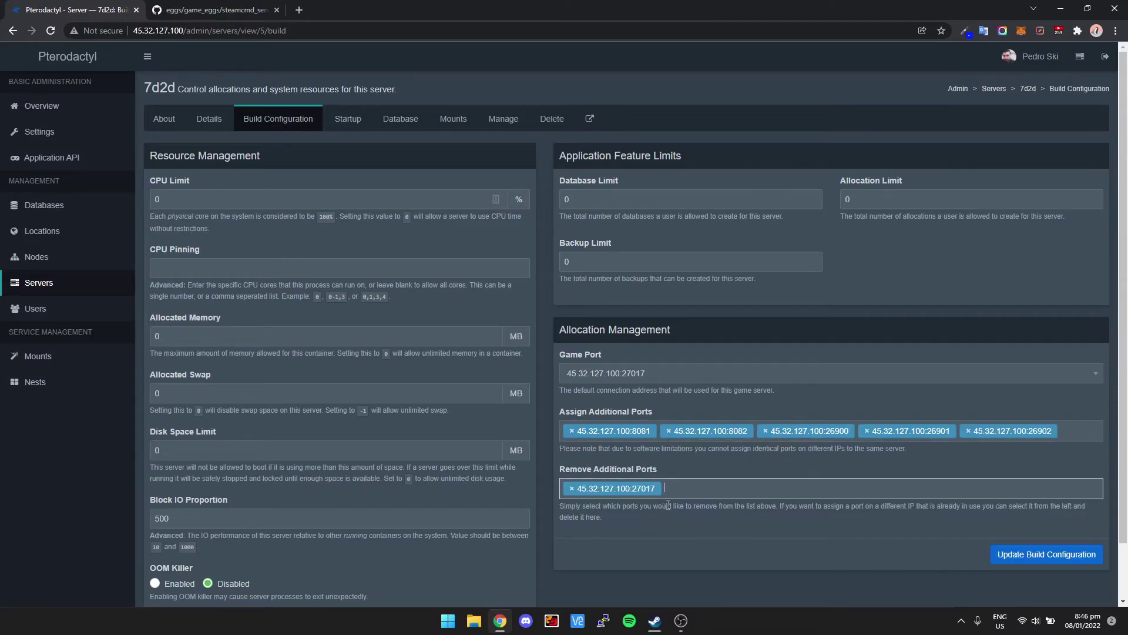
pyautogui.click(1046, 558)
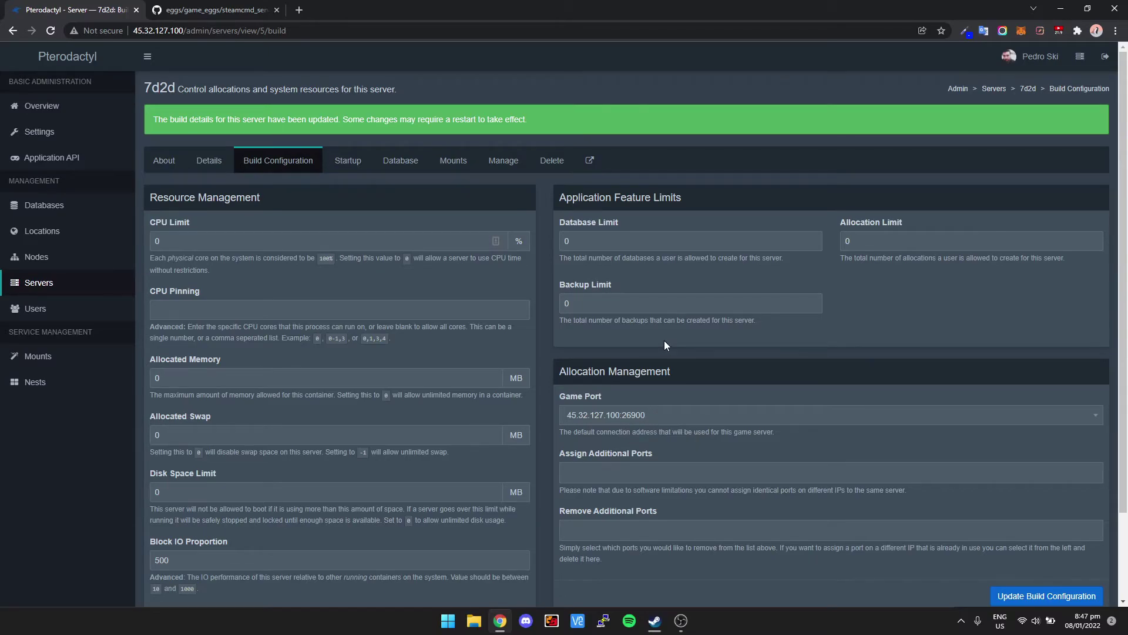
# - Check the 7d2d startup variables, including Telnet Port 8081, then go to the user dashboard
pyautogui.click(348, 160)
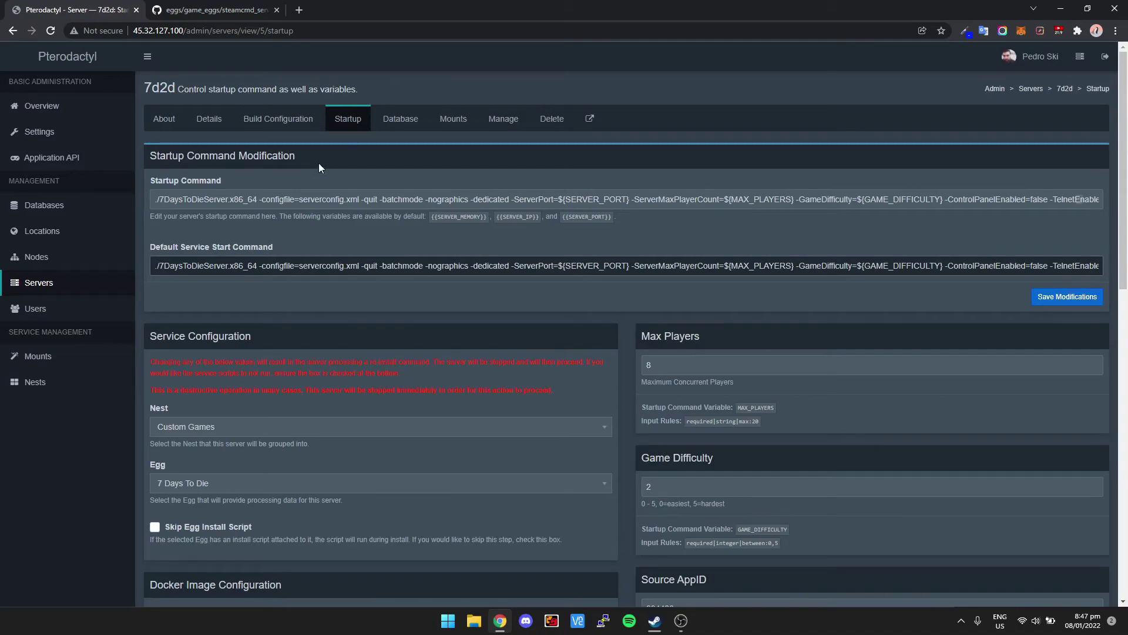
pyautogui.scroll(-5, 362, 237)
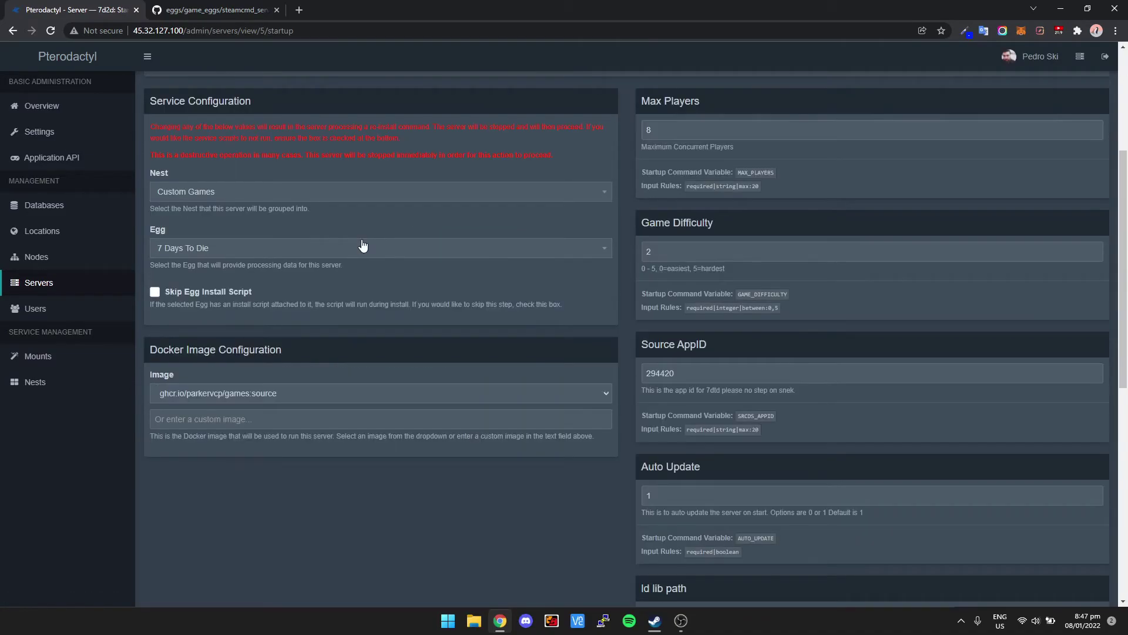
pyautogui.scroll(-3, 515, 412)
pyautogui.scroll(-3, 515, 412)
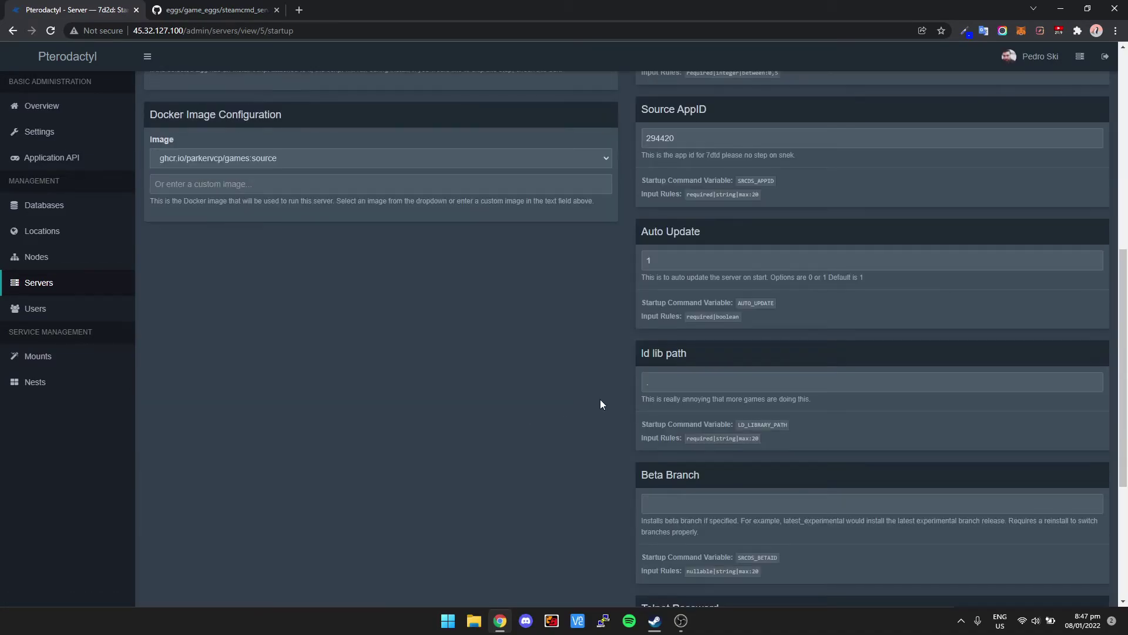
pyautogui.scroll(-3, 600, 400)
pyautogui.scroll(-3, 724, 368)
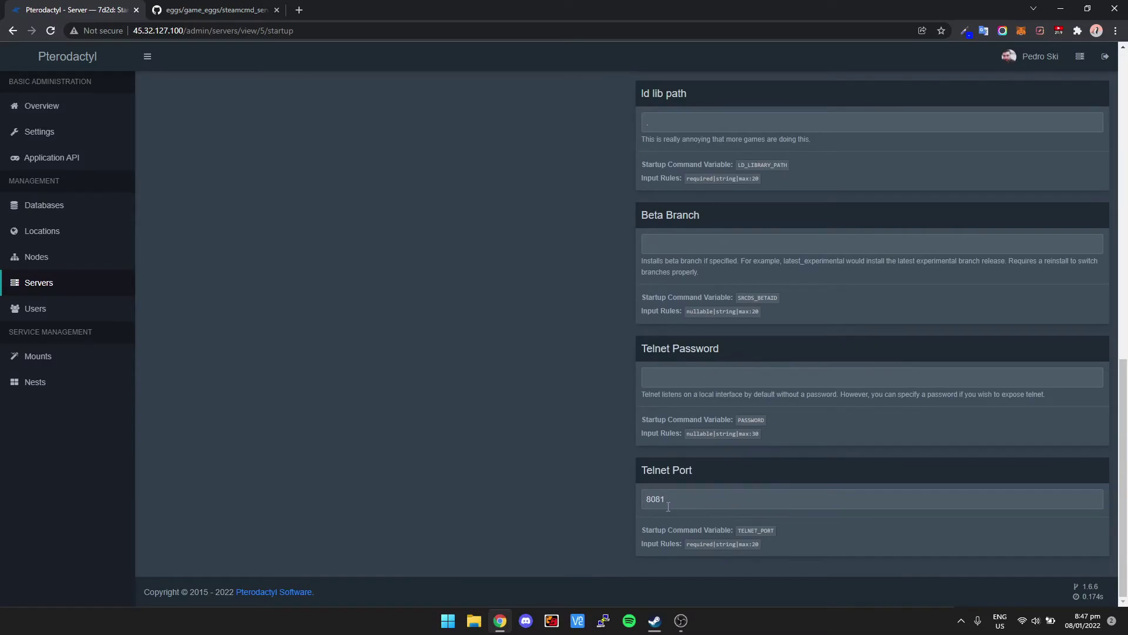
pyautogui.moveTo(663, 469); pyautogui.dragTo(671, 469)
pyautogui.scroll(5, 673, 489)
pyautogui.scroll(5, 673, 489)
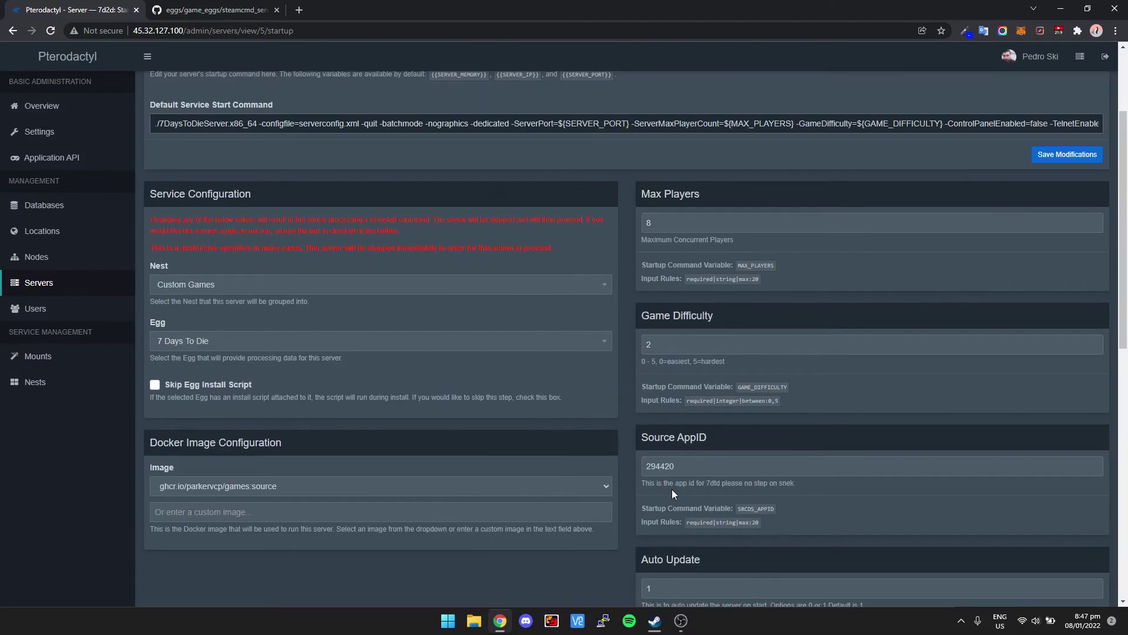
pyautogui.scroll(3, 661, 397)
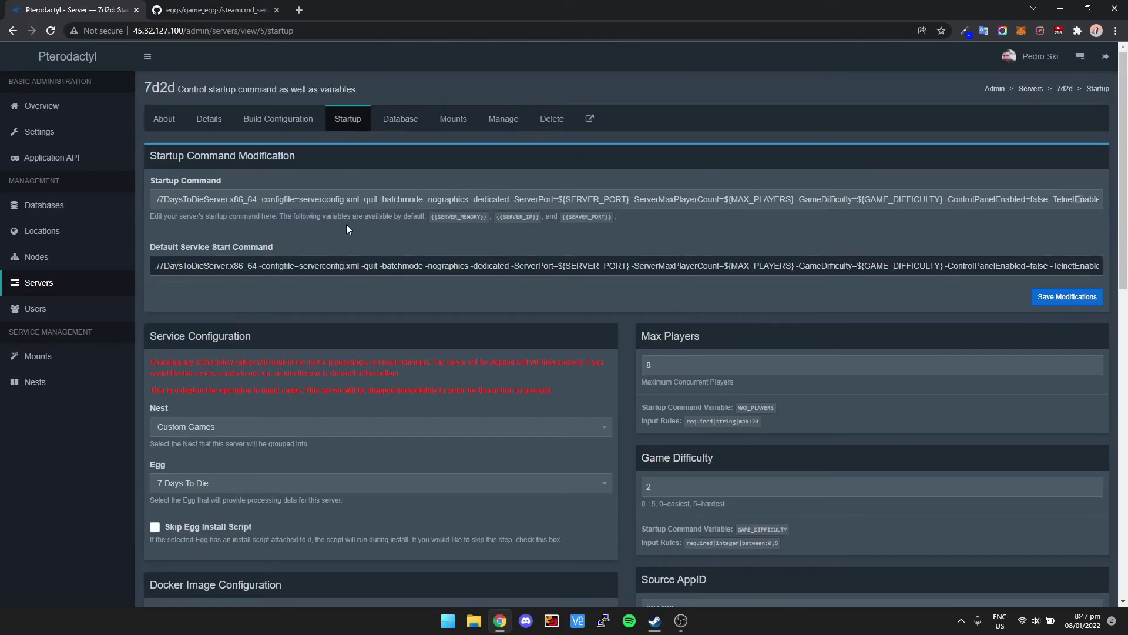
pyautogui.click(81, 57)
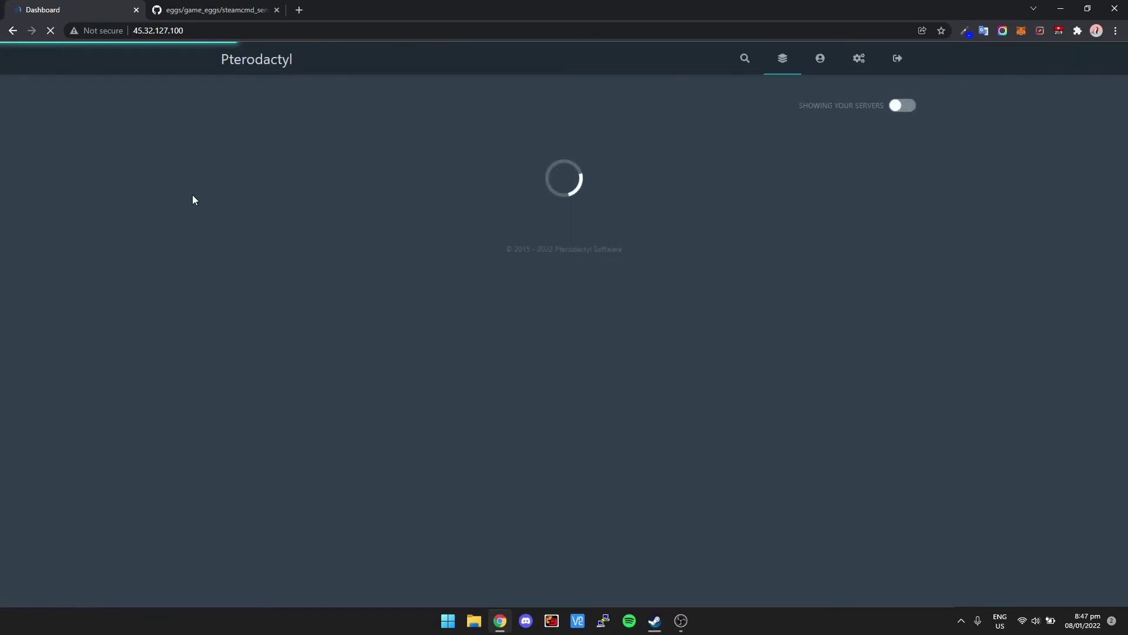
# - Open the 7d2d server from the dashboard and start it from its console
pyautogui.click(265, 137)
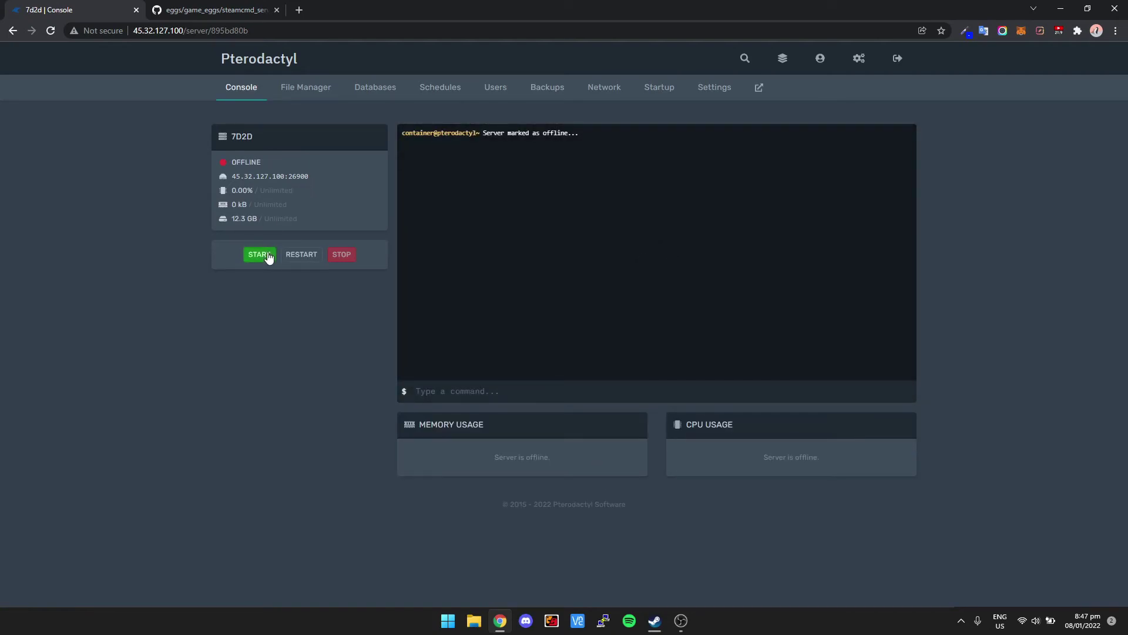
pyautogui.click(262, 254)
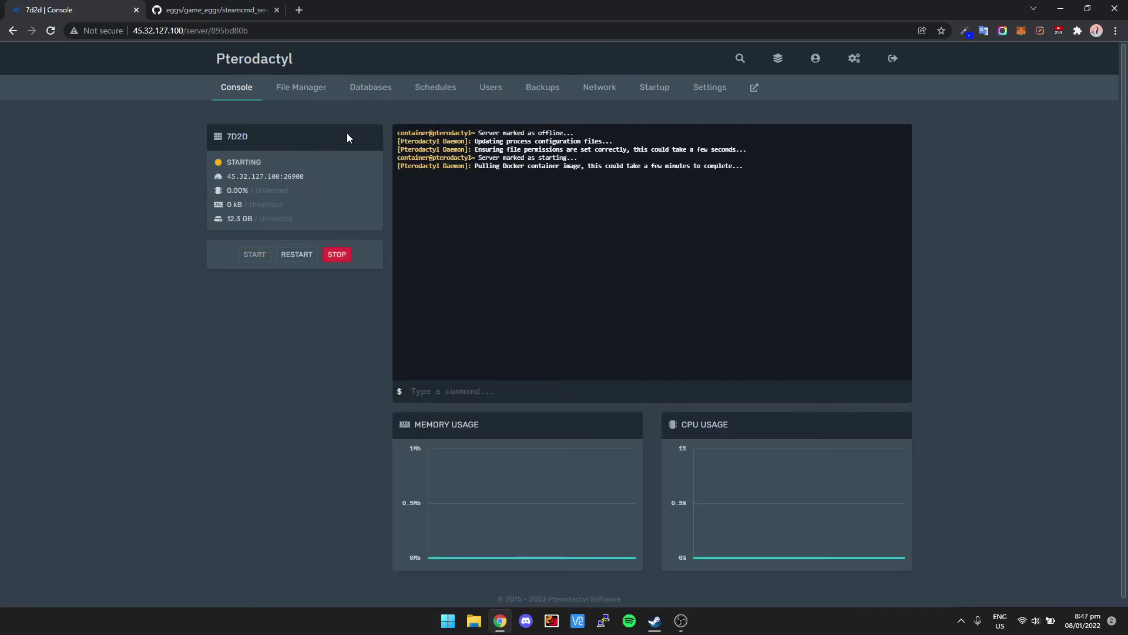